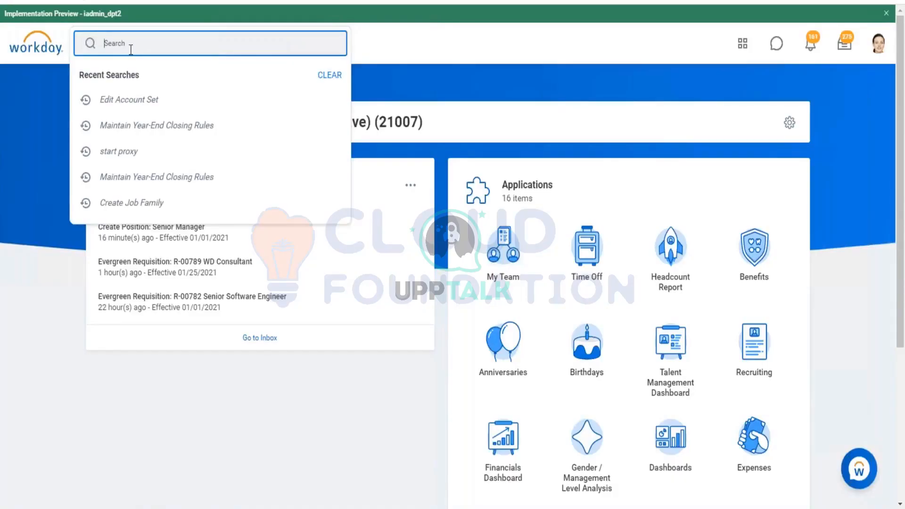
Search for "view time off plan" and open the View Time Off Plan task.
text(vie)
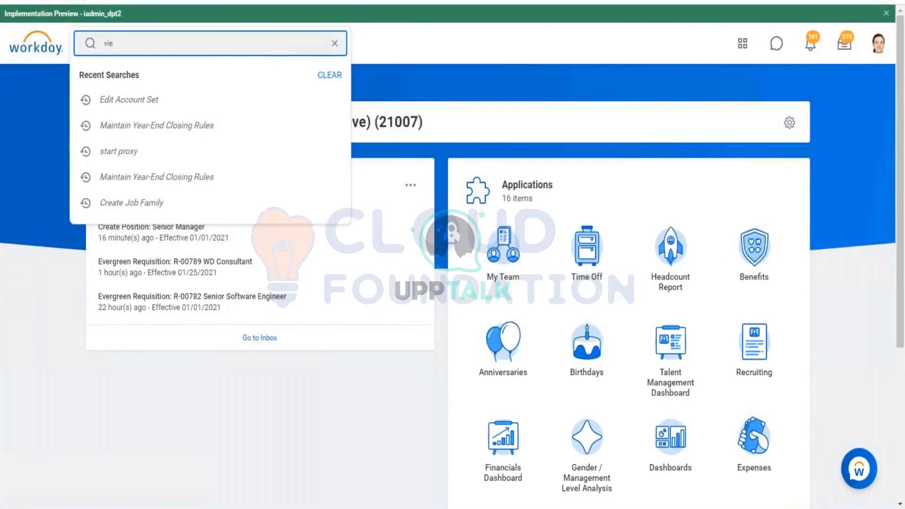
text(w time off plan)
key(Return)
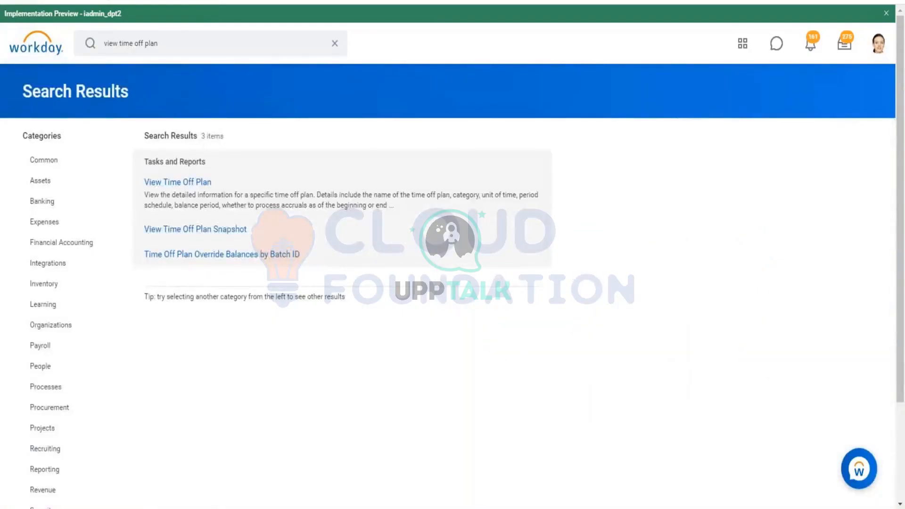
click(282, 198)
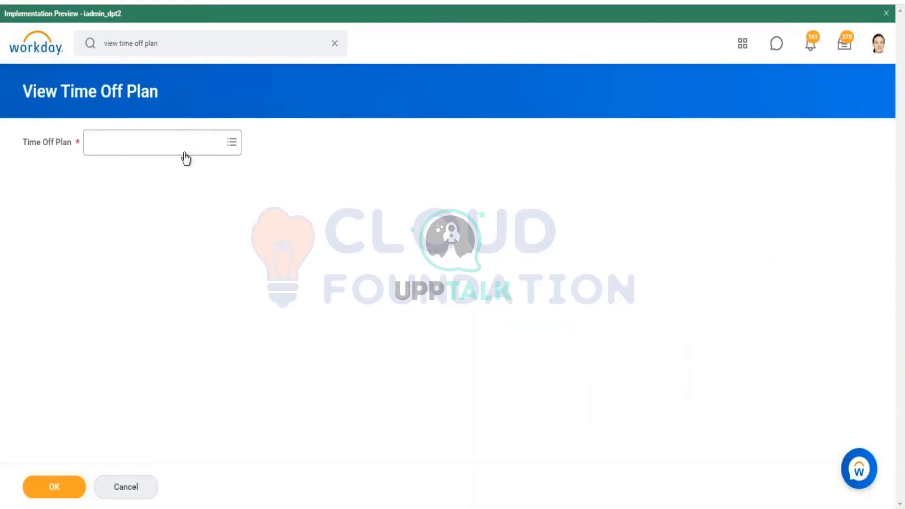
Choose RP Vacation as the time off plan and display its details.
click(184, 151)
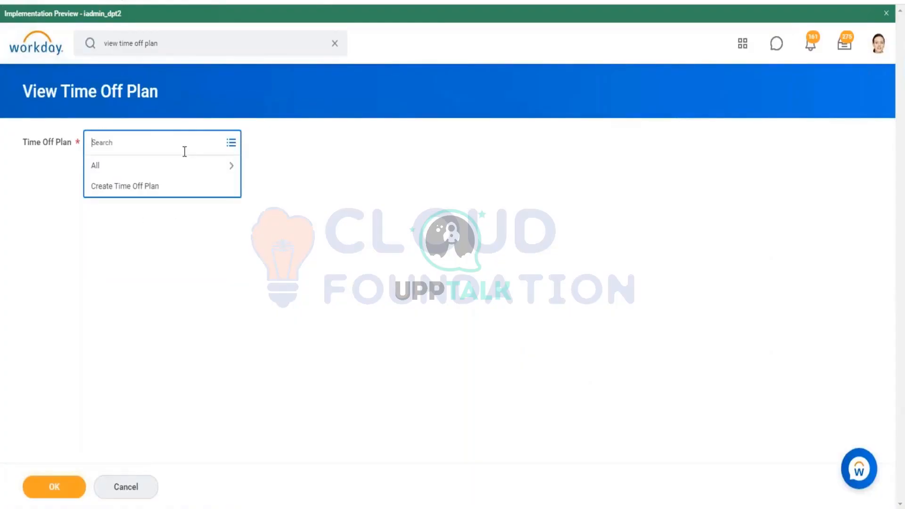
text(RP vacatiopn)
key(BackSpace)
key(BackSpace)
text(n)
key(Return)
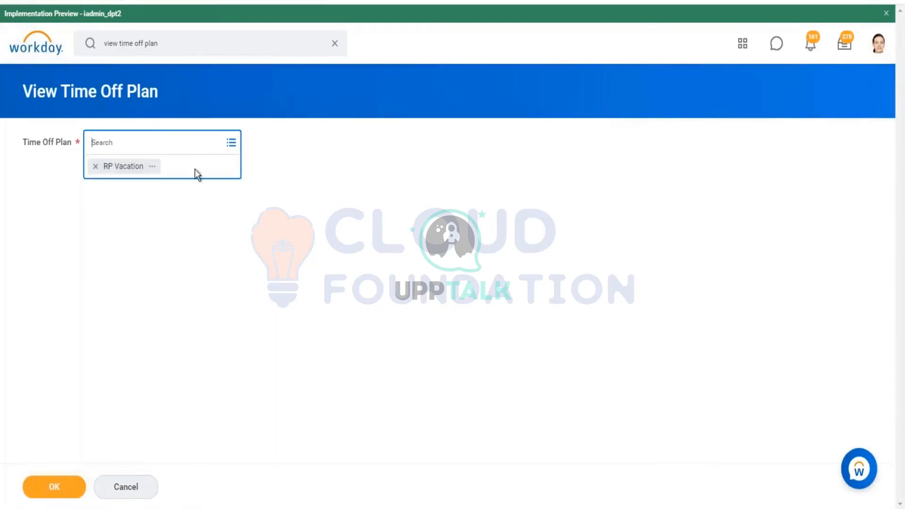
click(54, 489)
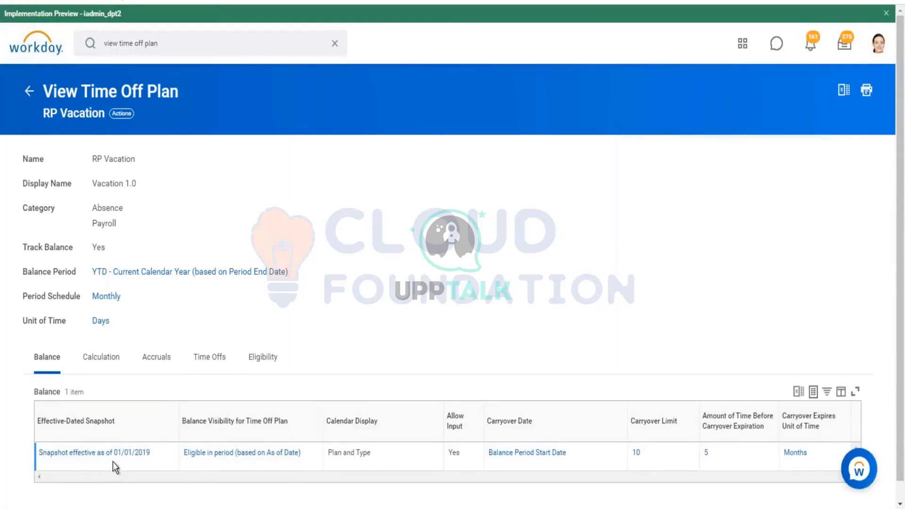
Start editing the RP Vacation time off plan from its related actions.
click(122, 113)
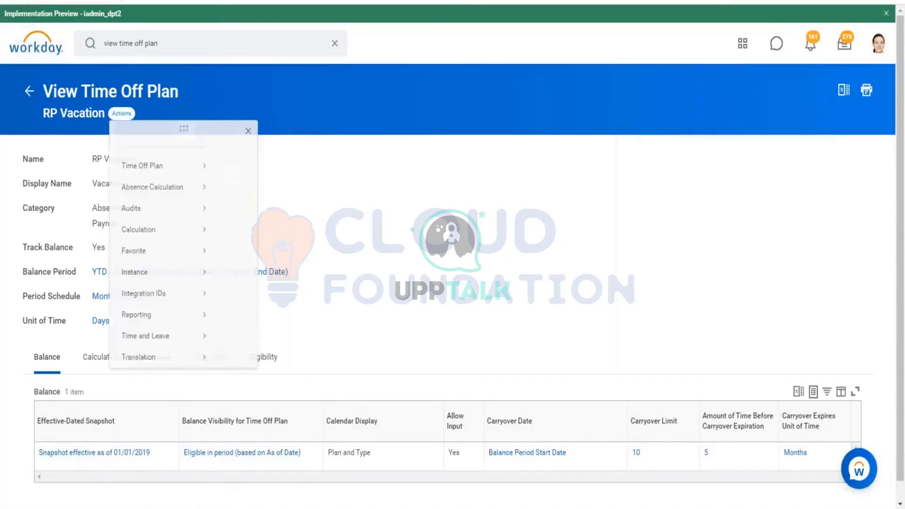
mouse_move(161, 177)
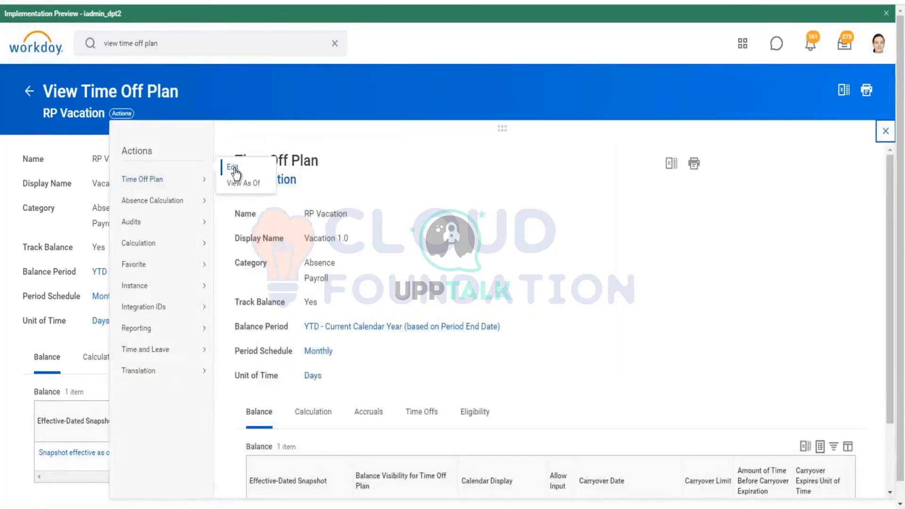
click(232, 167)
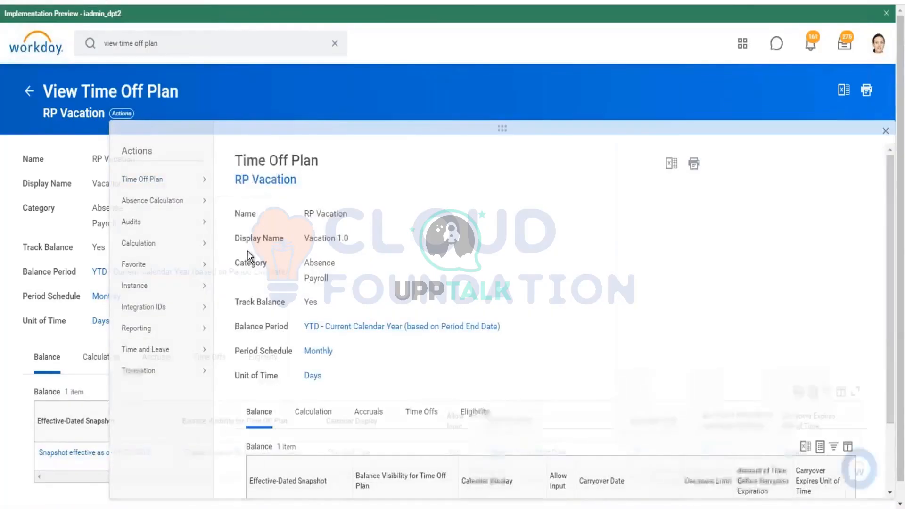
click(166, 218)
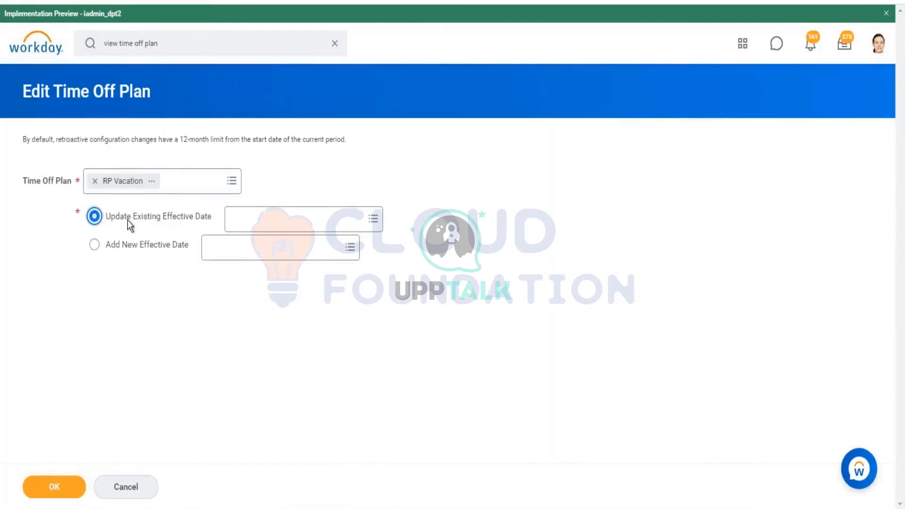
click(259, 225)
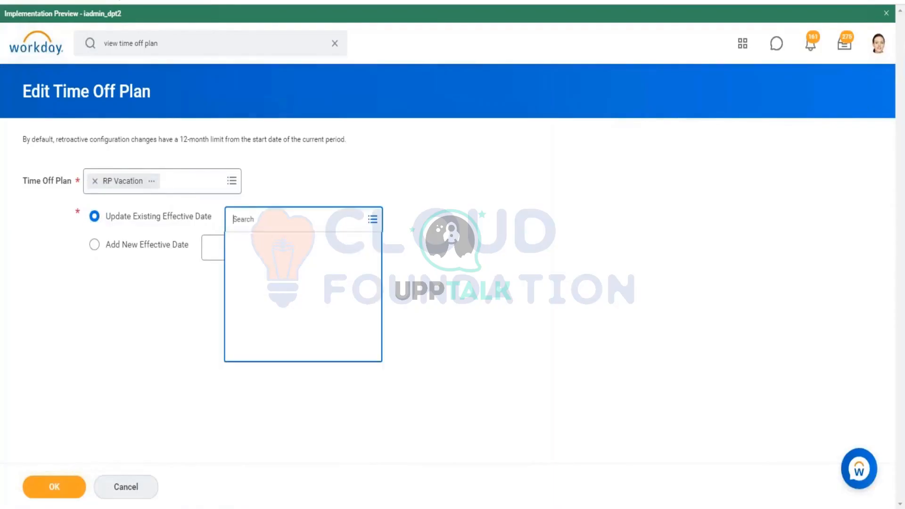
click(160, 301)
Add the new effective date 01/01/2020 for the RP Vacation plan and proceed to its edit form.
click(148, 249)
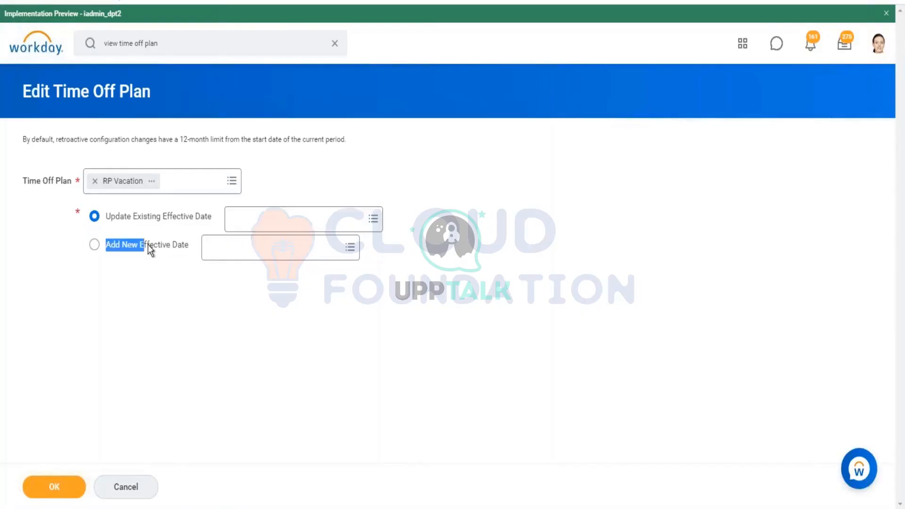
click(242, 249)
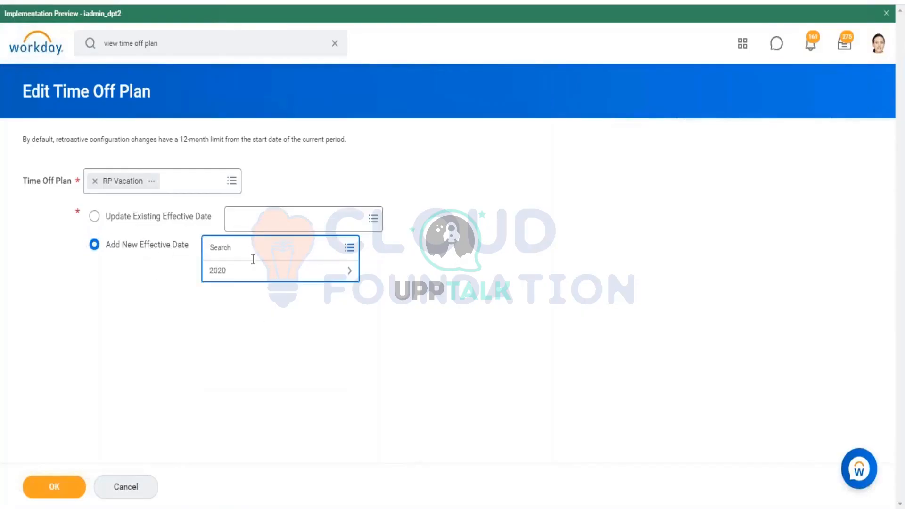
click(238, 272)
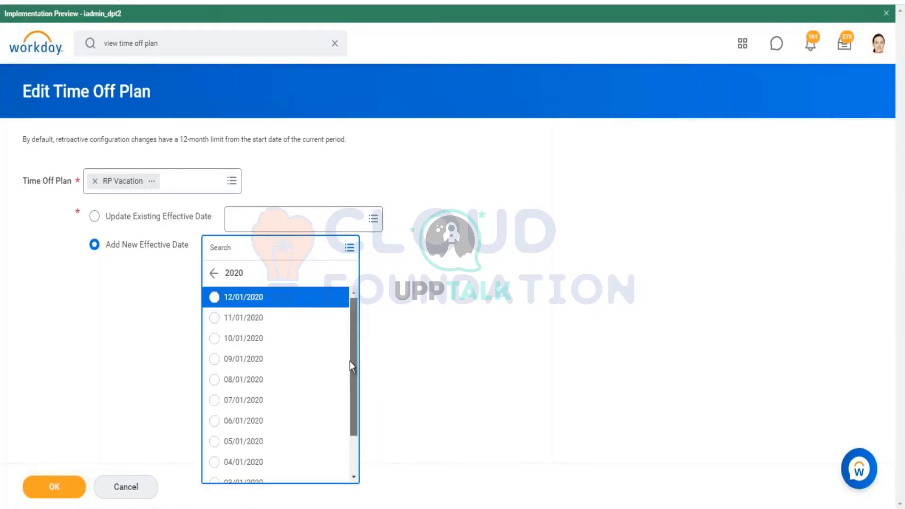
drag(350, 361, 347, 456)
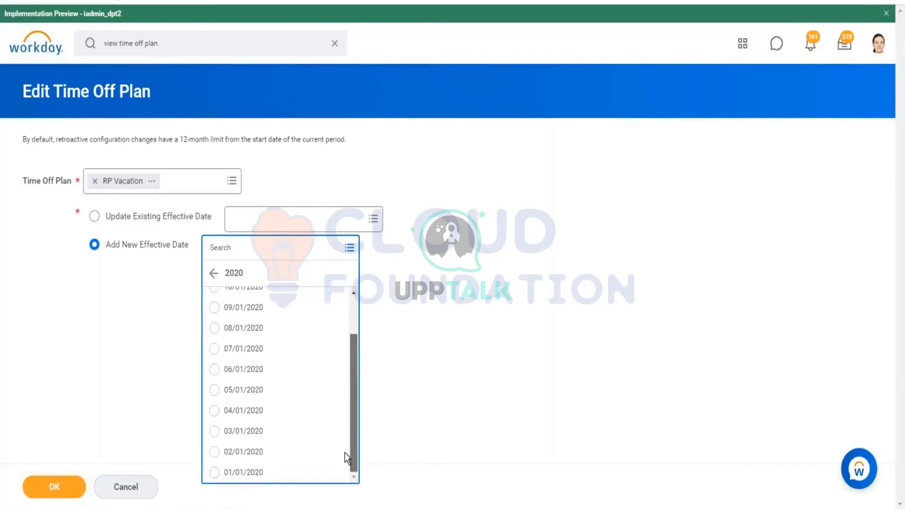
click(259, 479)
click(81, 485)
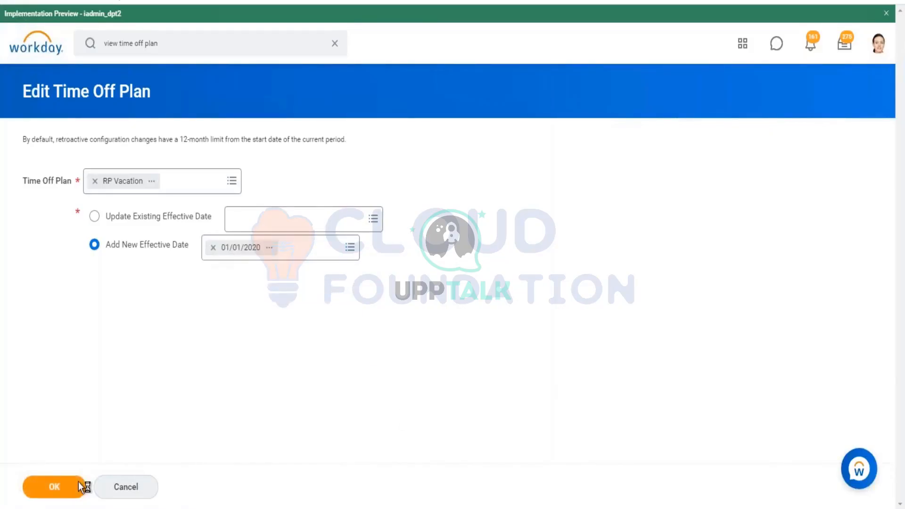
click(60, 487)
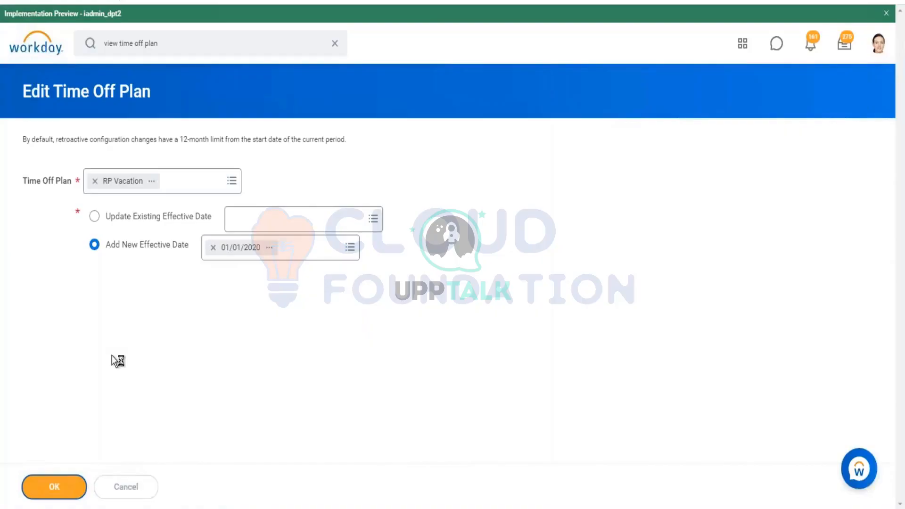
Bring up the calculation settings of the RP Vacation plan.
scroll(112, 362, down, 8)
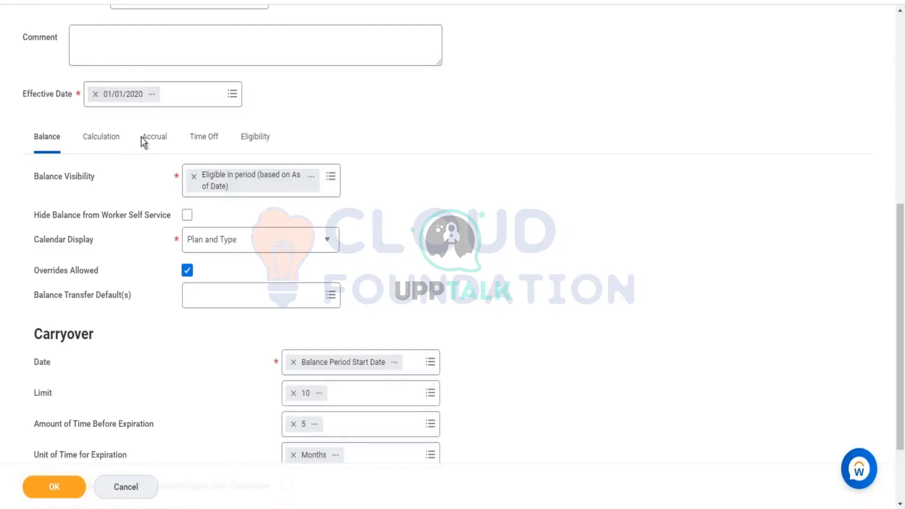
click(104, 142)
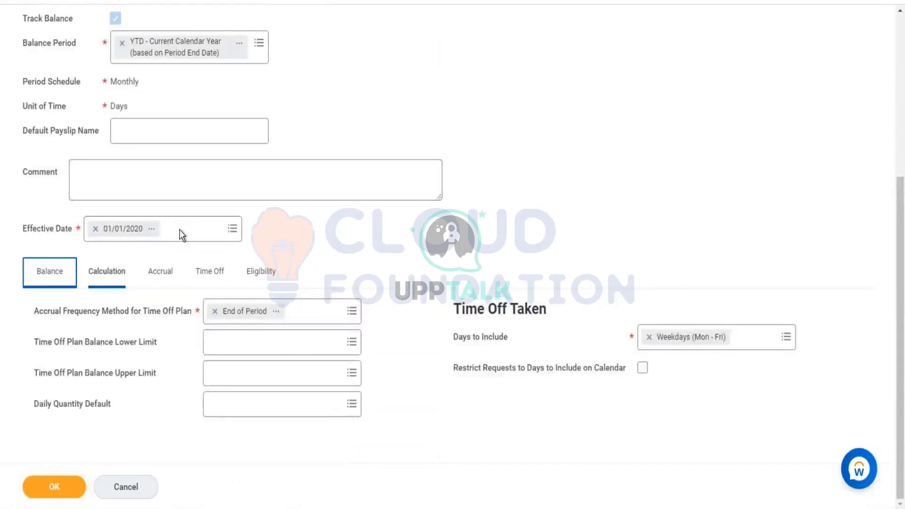
click(105, 282)
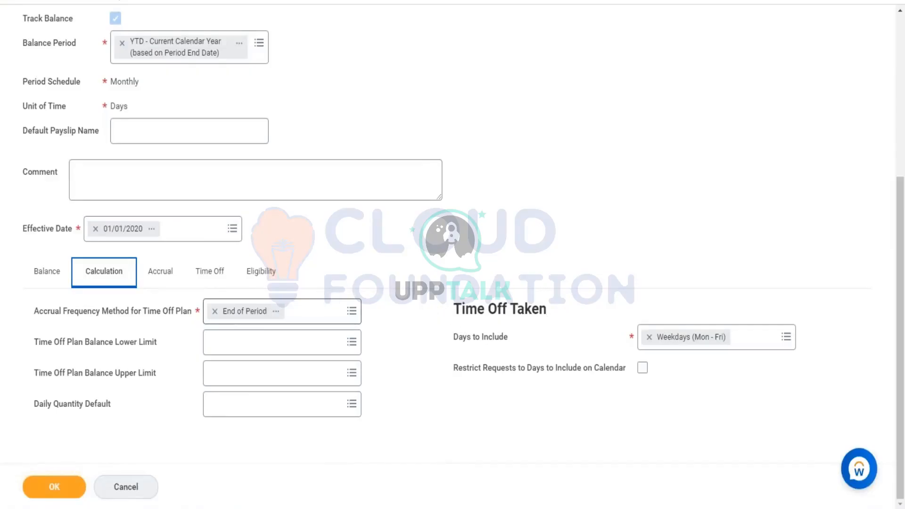
Review the available options for the plan's accrual frequency method without changing the selection.
mouse_move(309, 311)
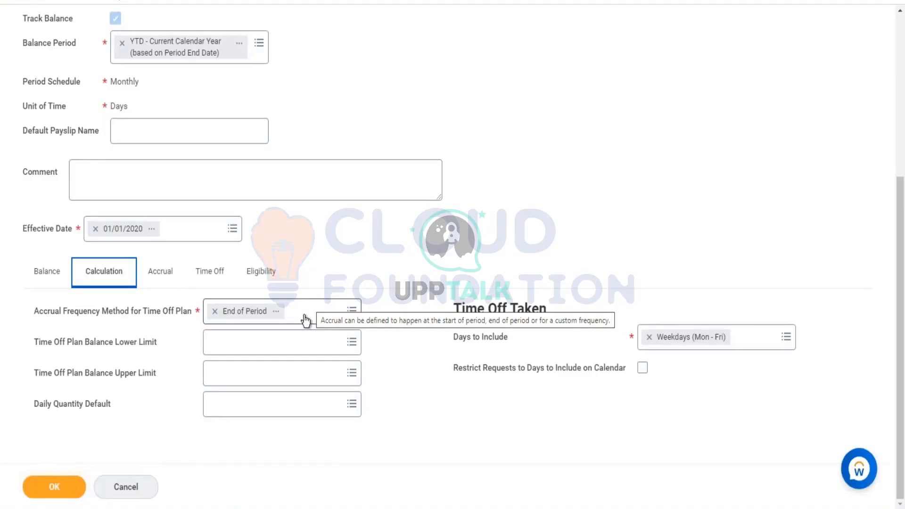
click(306, 320)
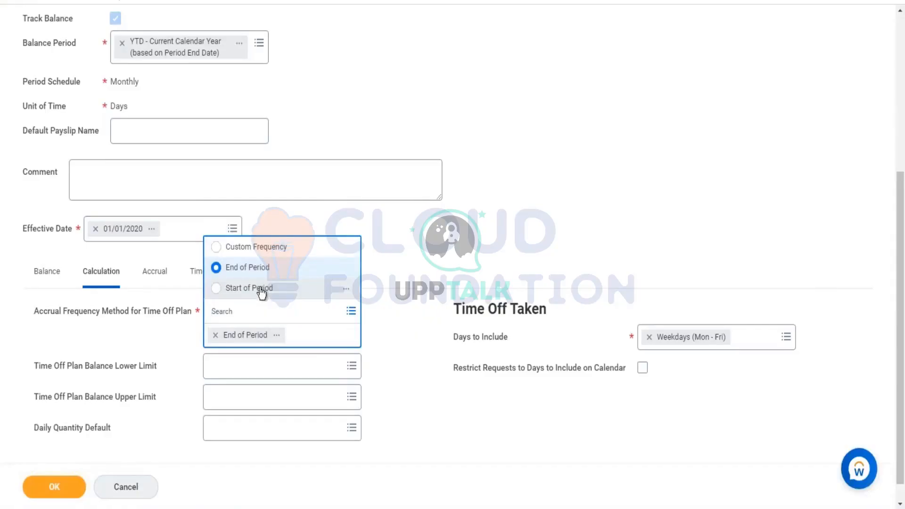
click(477, 228)
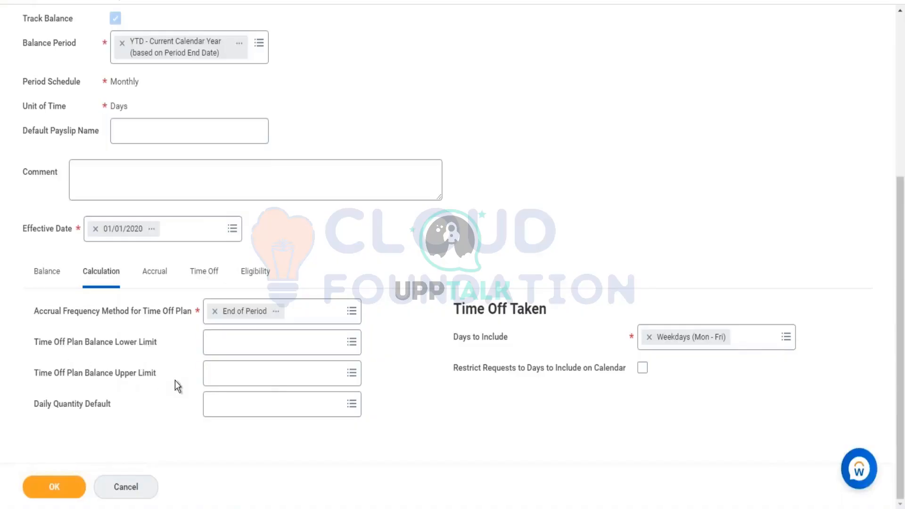
Set the Time Off Plan Balance Upper Limit to 30.
mouse_move(264, 381)
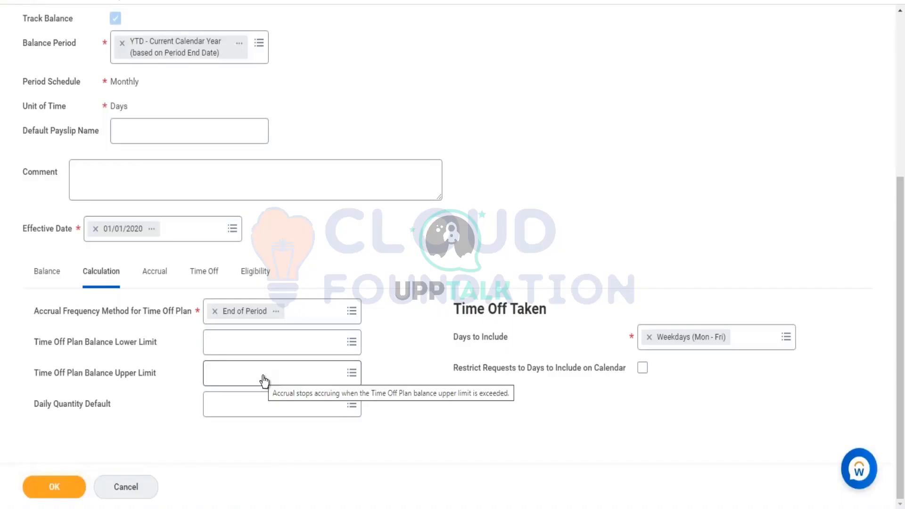
click(264, 380)
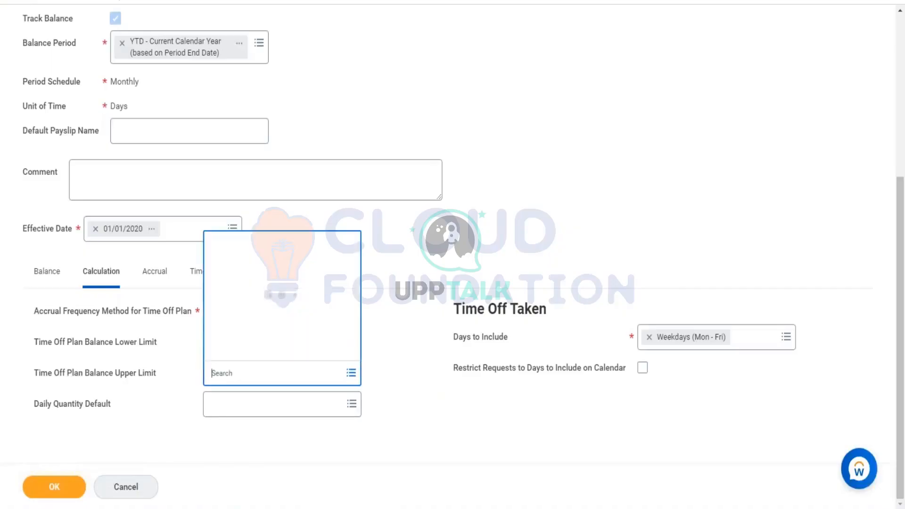
text(39)
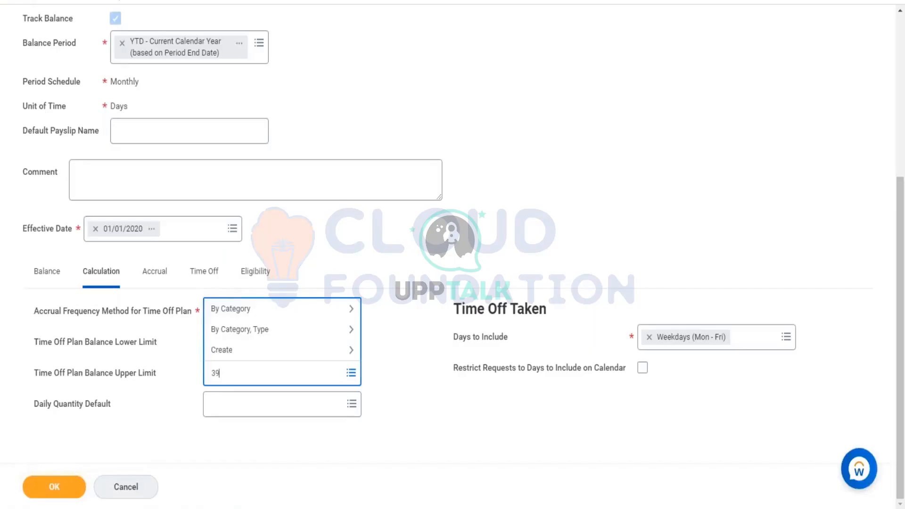
key(BackSpace)
text(0)
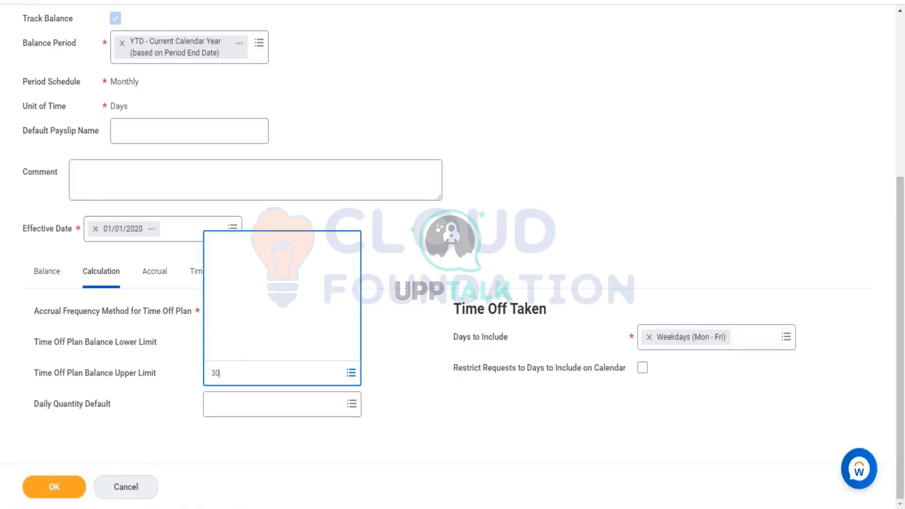
click(236, 139)
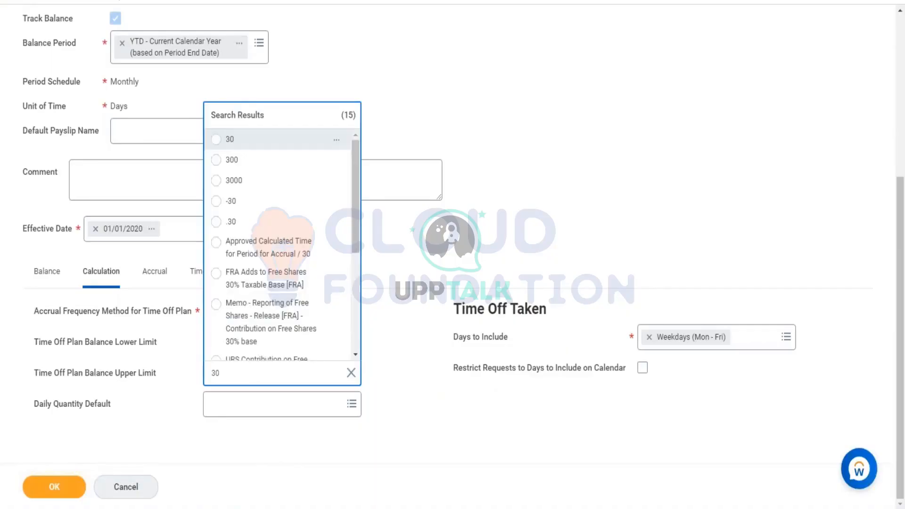
click(437, 285)
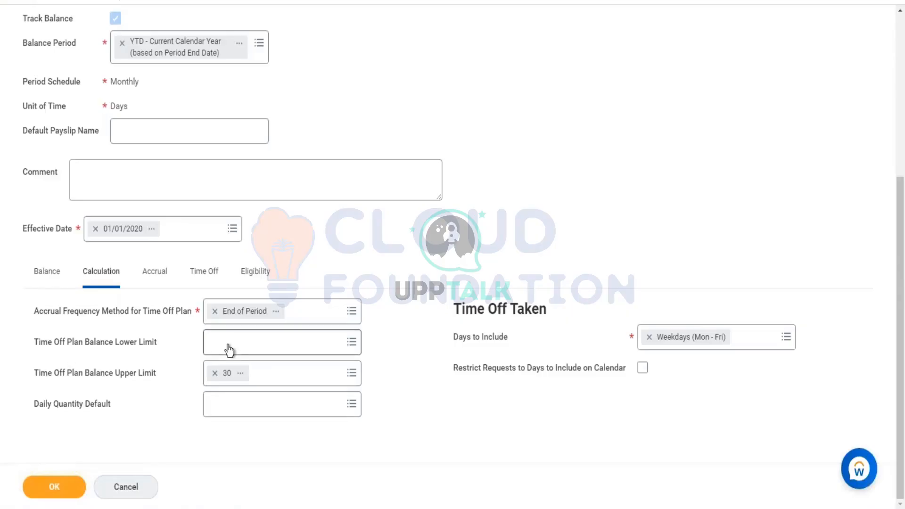
Set the Time Off Plan Balance Lower Limit to -2.
mouse_move(230, 351)
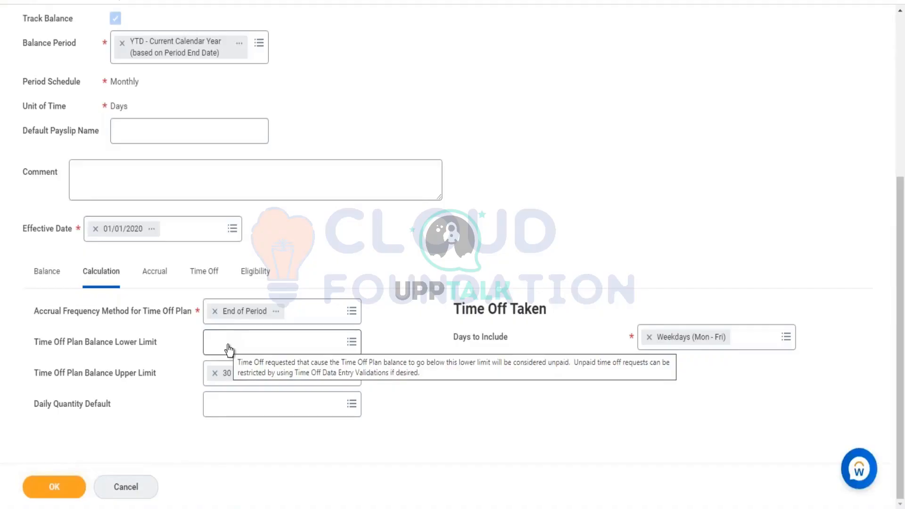
click(228, 348)
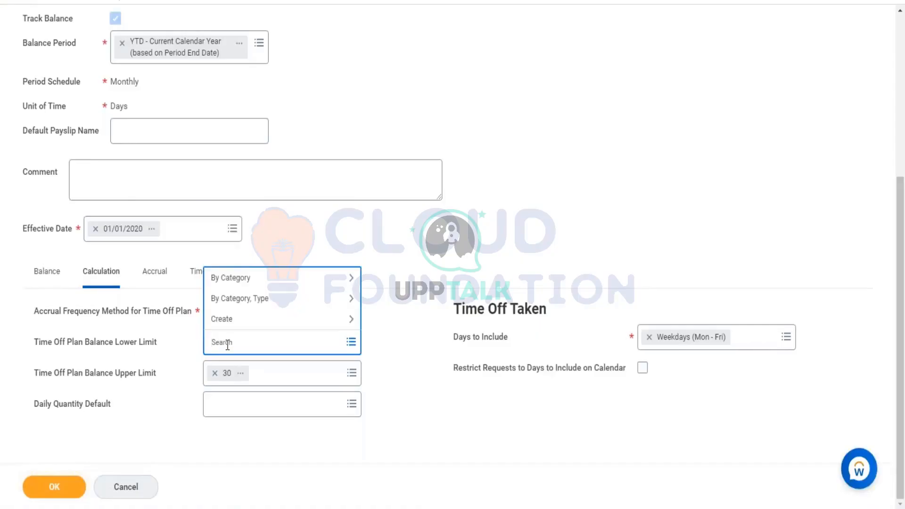
text(0)
key(BackSpace)
text(-2)
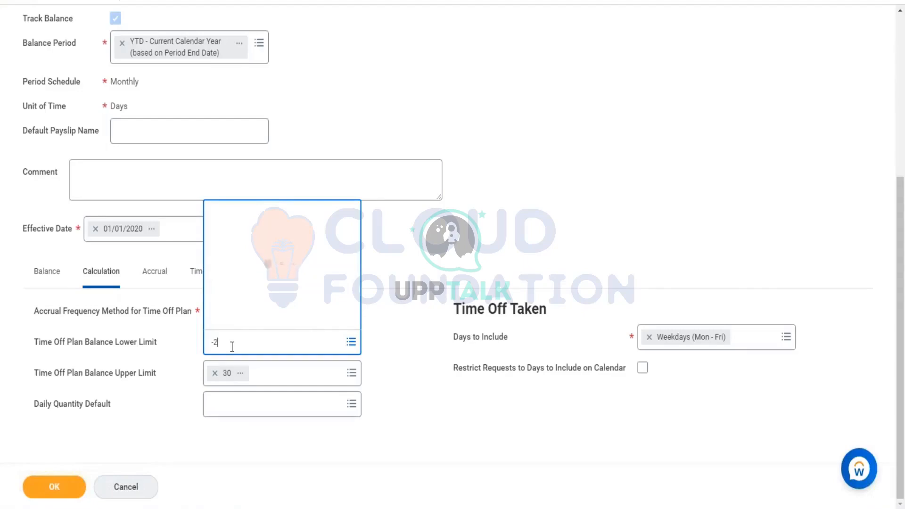
click(252, 106)
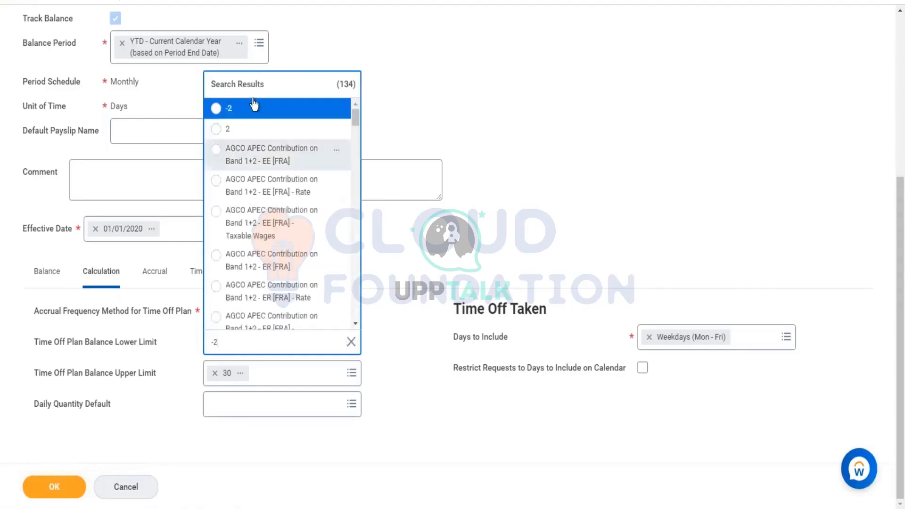
click(456, 259)
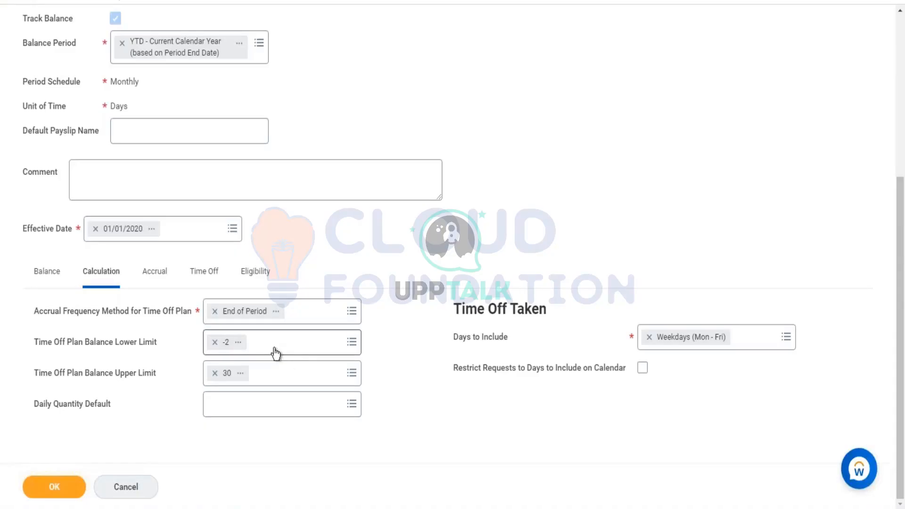
Set the plan's Daily Quantity Default to 1.
click(289, 411)
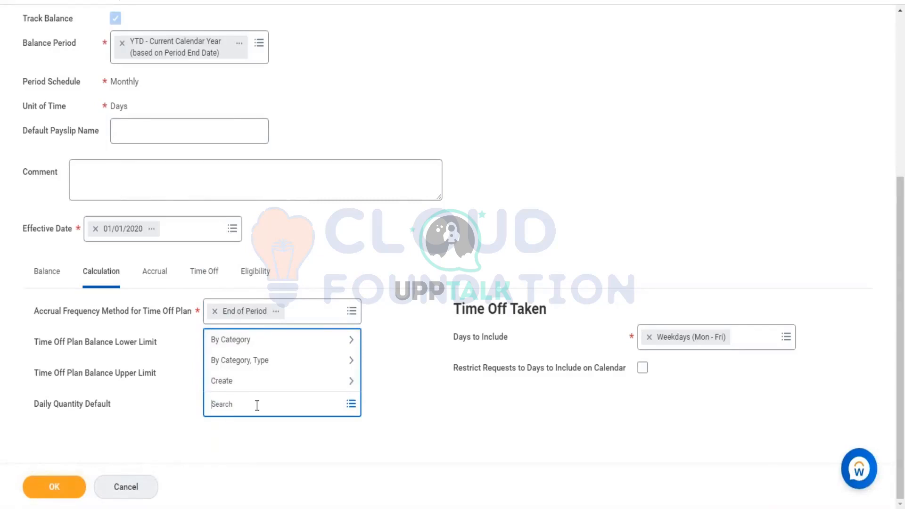
text(1)
key(Return)
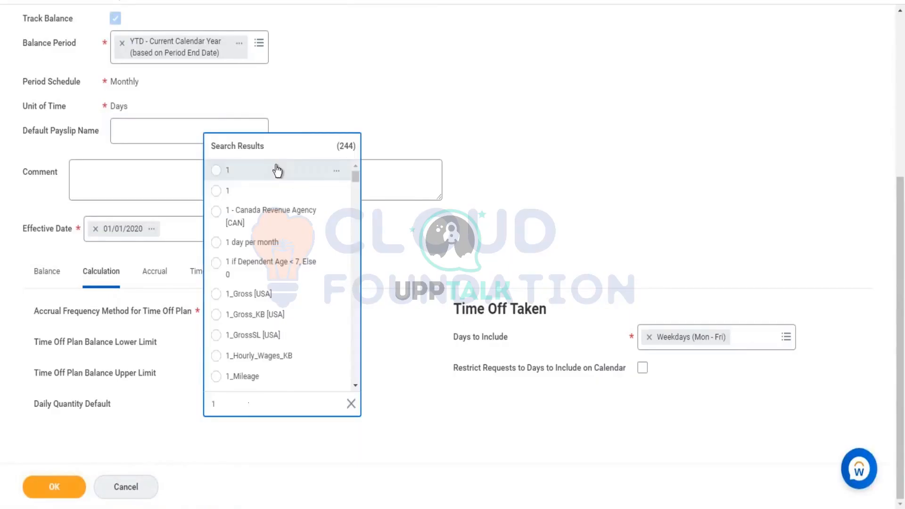
click(307, 193)
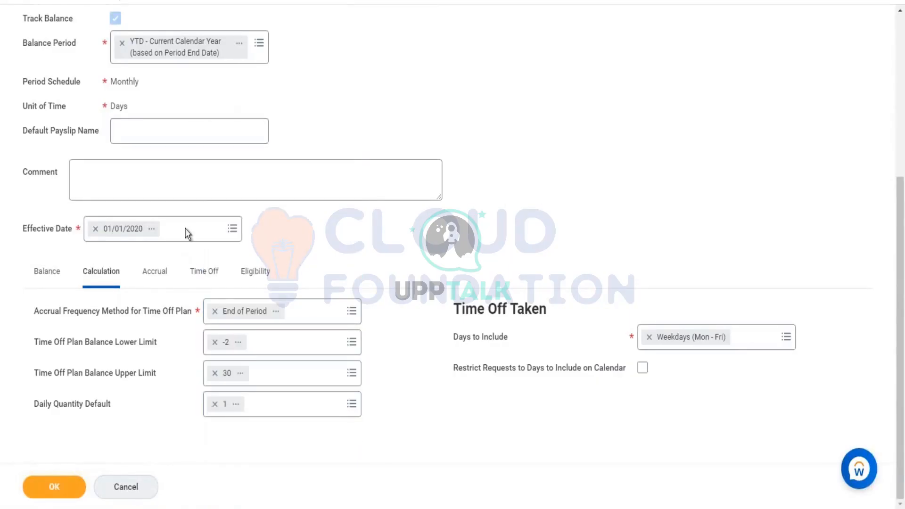
Change the Time Off Plan Balance Upper Limit to 50 in the plan's calculation settings.
mouse_move(190, 242)
click(155, 272)
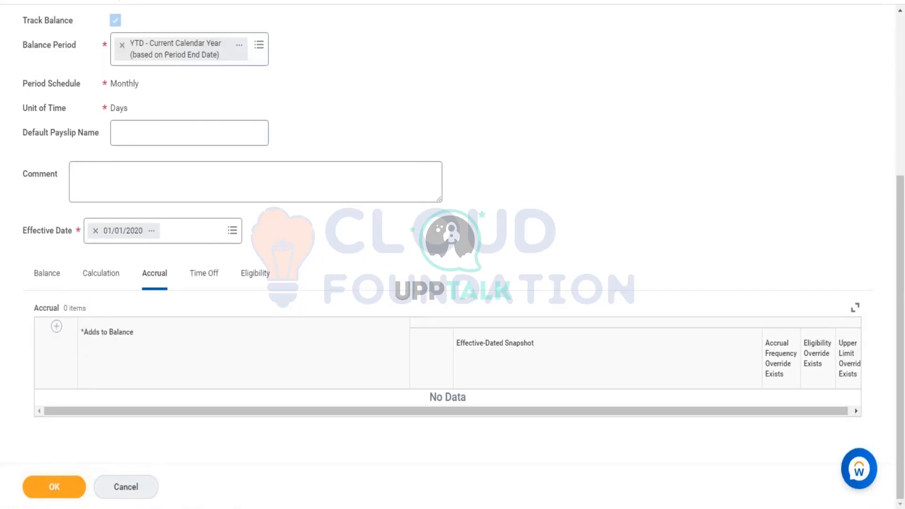
click(94, 276)
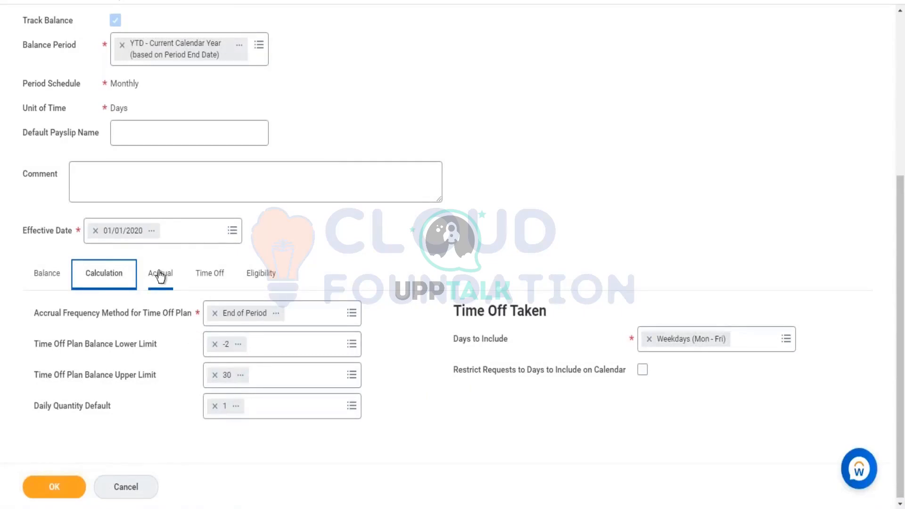
click(215, 375)
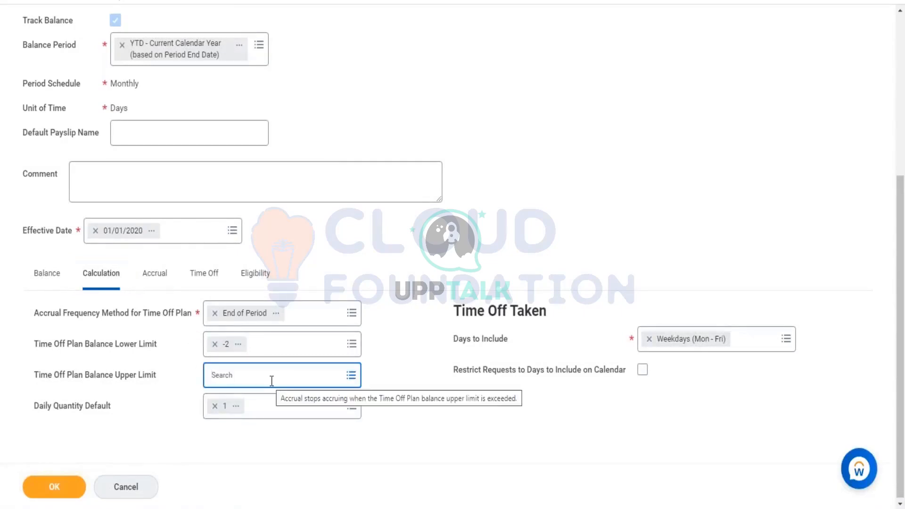
text(50)
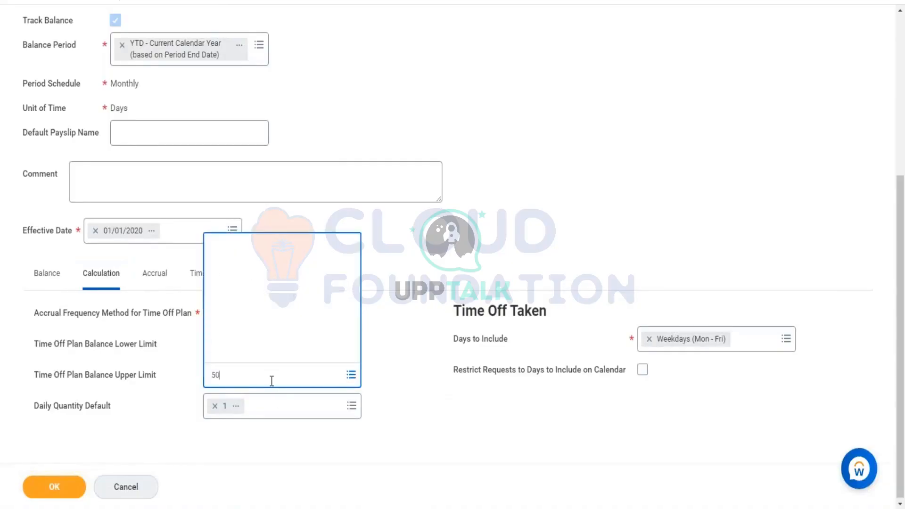
click(282, 152)
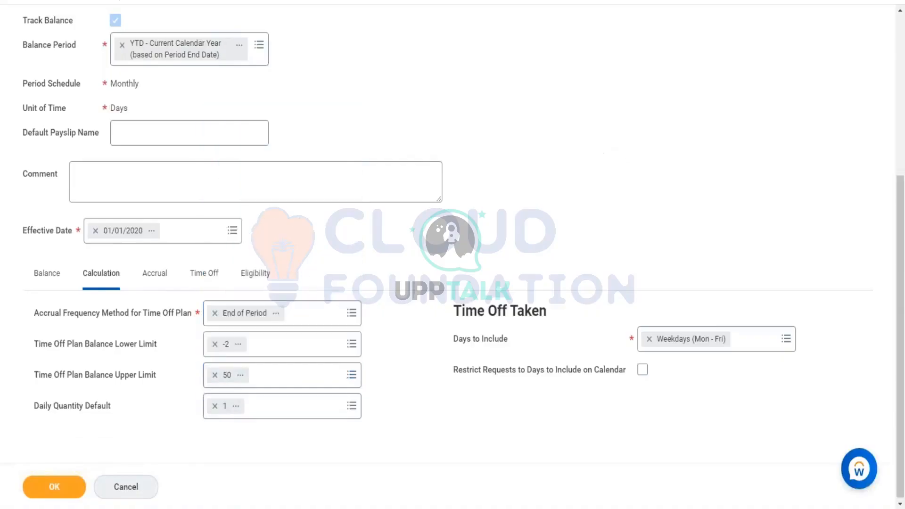
Add an accrual row to the plan and start creating a new accrual for its Adds to Balance entry.
click(156, 274)
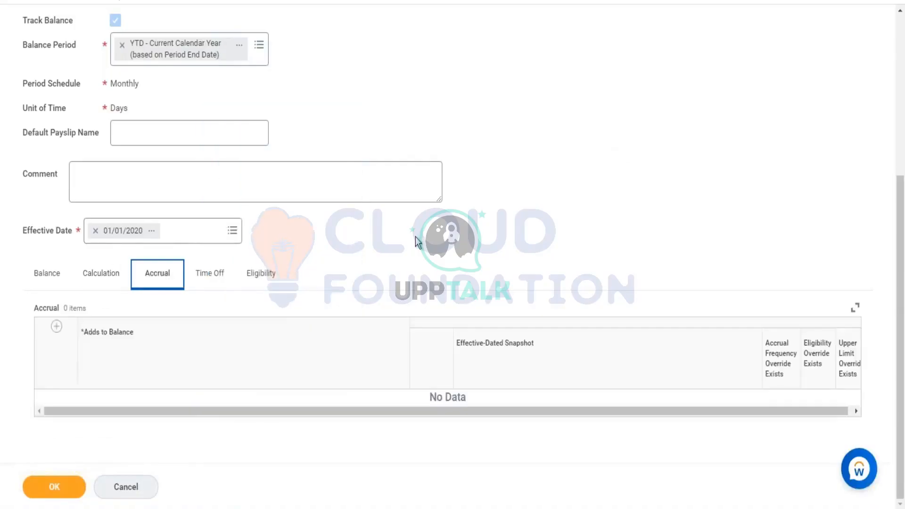
click(57, 326)
click(146, 412)
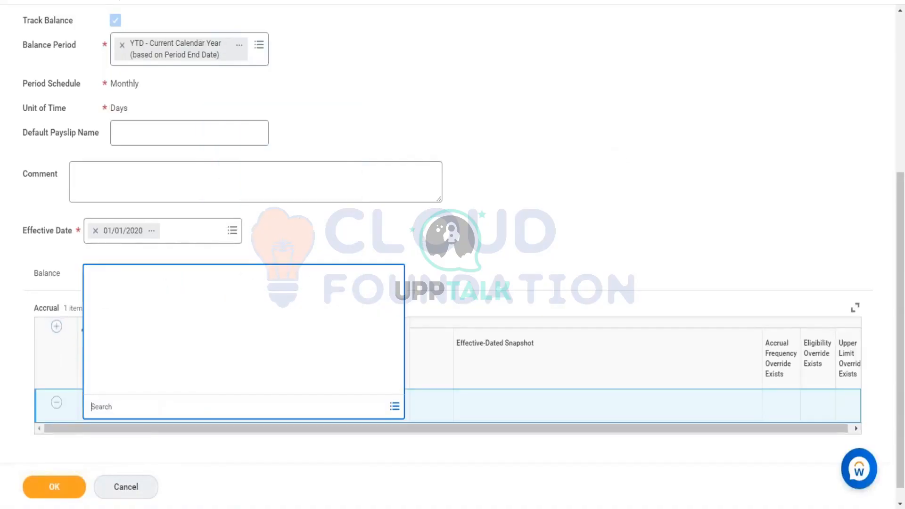
scroll(169, 169, up, 2)
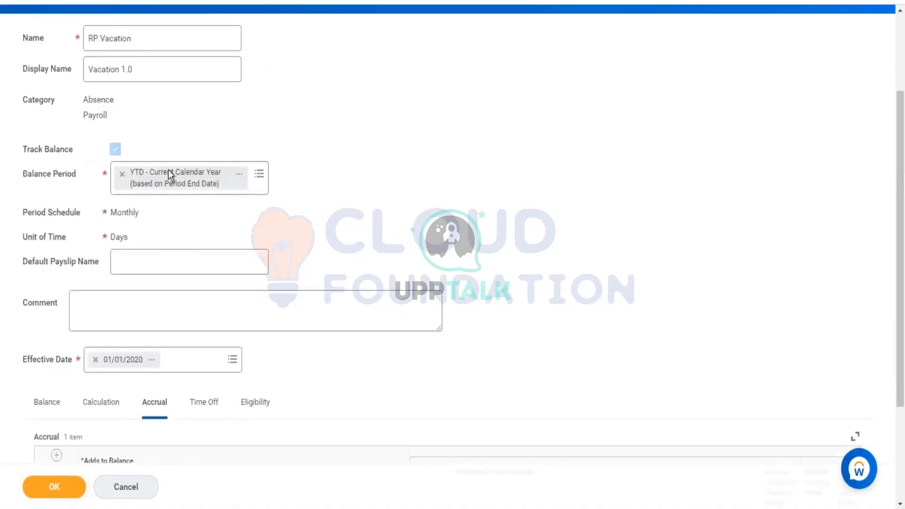
scroll(168, 169, up, 1)
scroll(135, 408, down, 4)
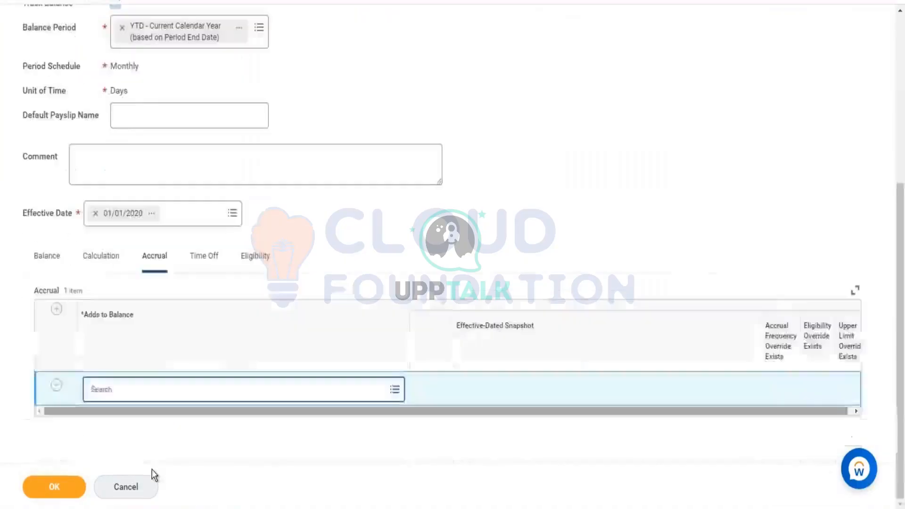
click(125, 389)
click(123, 373)
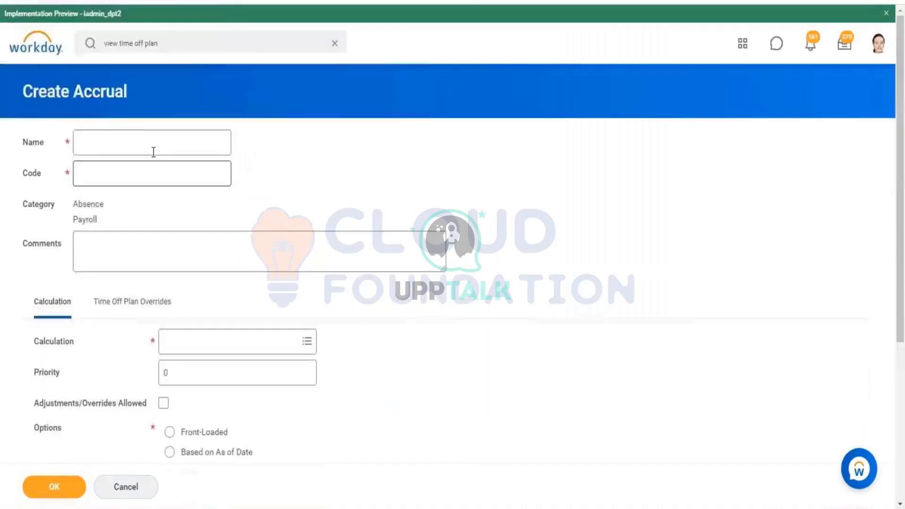
Name the new accrual RP Accrual and set its calculation to 2.5.
click(134, 136)
text(RP)
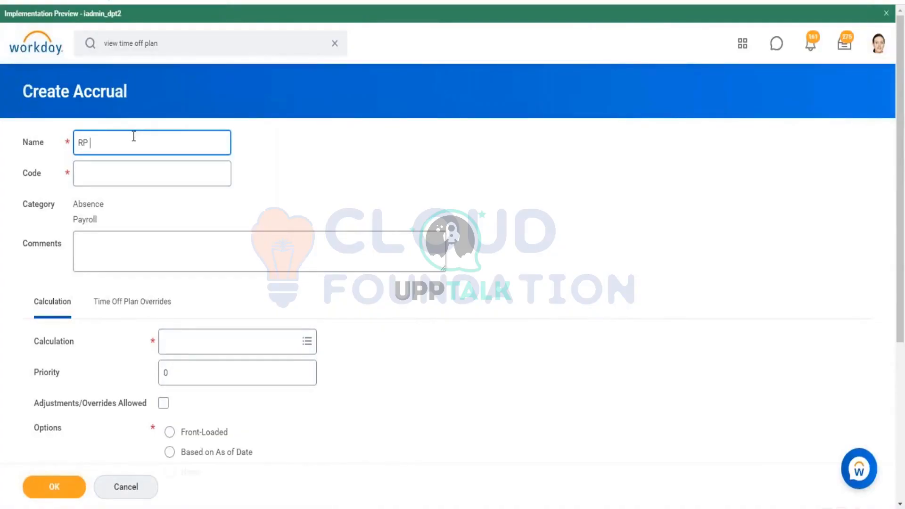
text( Accrual)
click(243, 344)
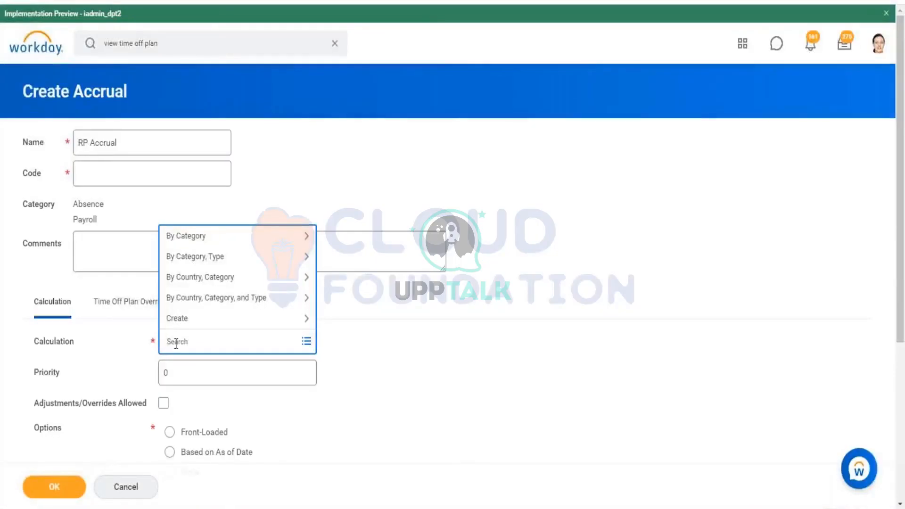
text(2.5)
key(Return)
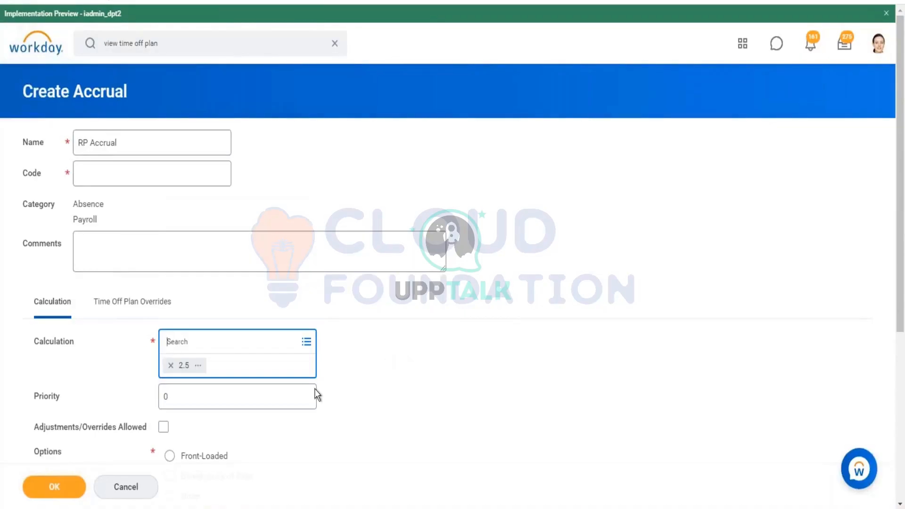
Set the accrual's priority to 1.
click(218, 400)
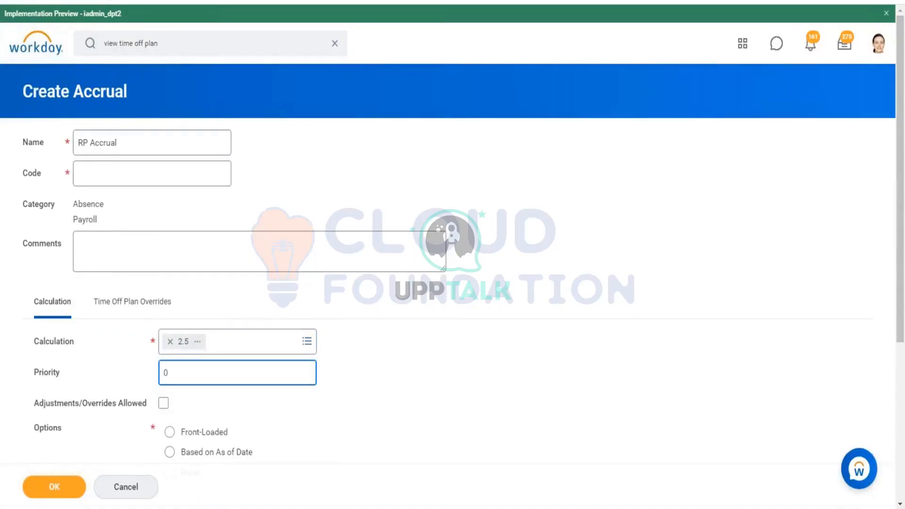
key(BackSpace)
text(1)
click(223, 402)
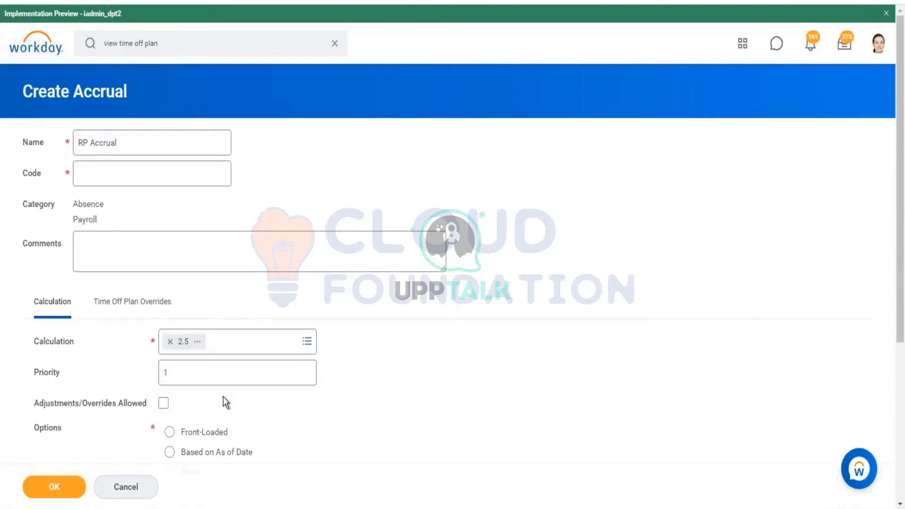
Set the accrual's priority to 123.
click(205, 367)
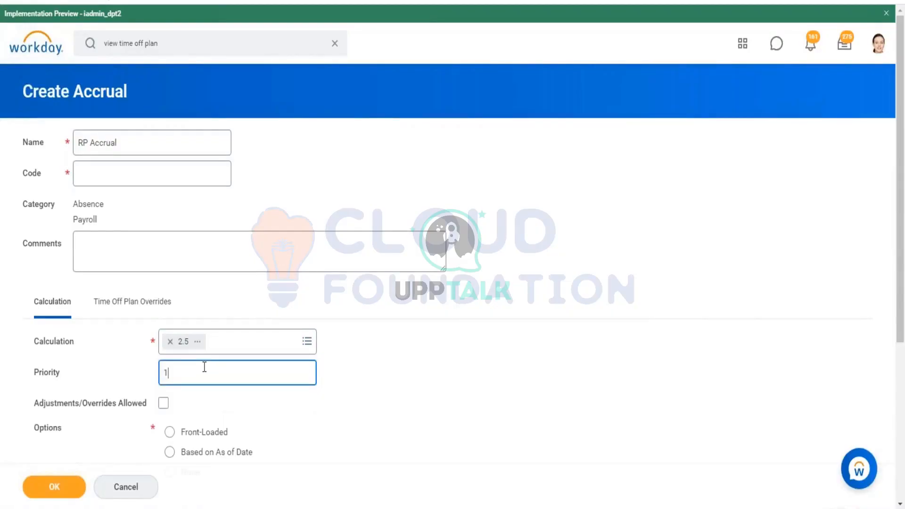
key(BackSpace)
text(123)
Replace the accrual's calculation with 30.
scroll(228, 216, down, 3)
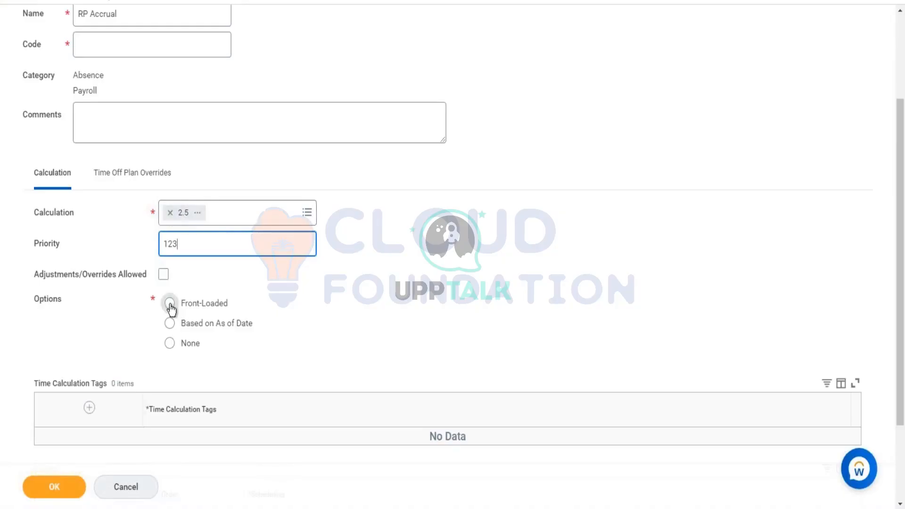
click(224, 225)
key(BackSpace)
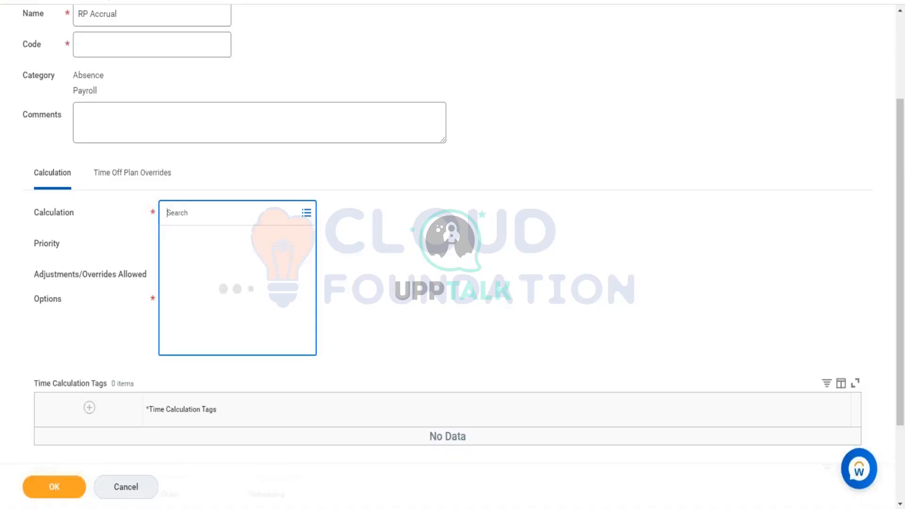
text(30)
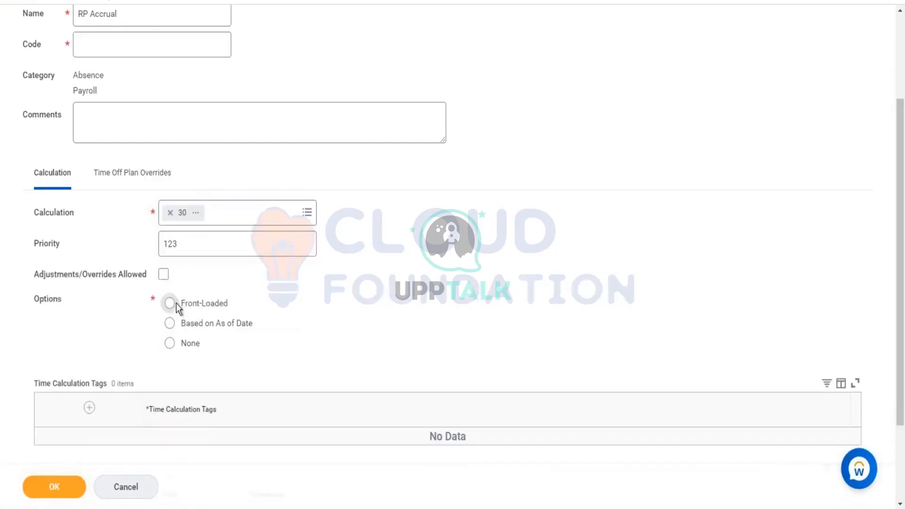
Choose the Front-Loaded option for the accrual and allow adjustments/overrides.
click(170, 303)
click(169, 303)
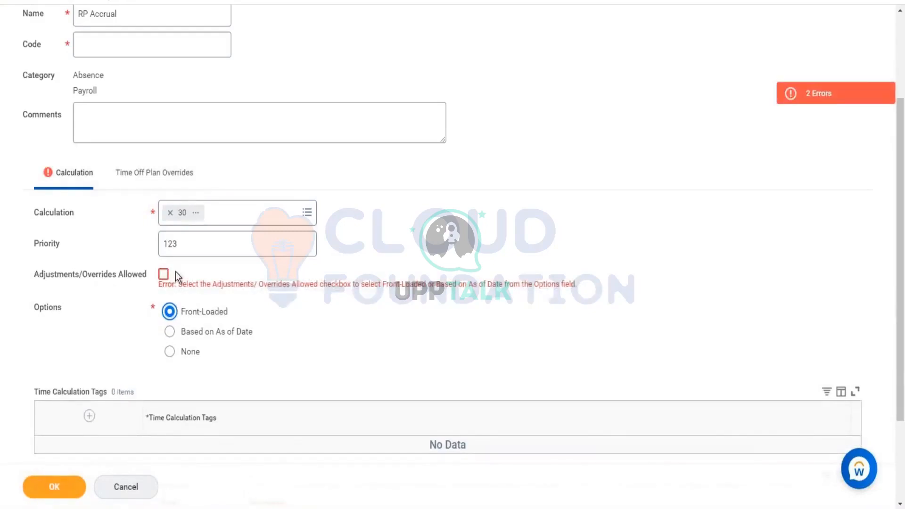
click(163, 274)
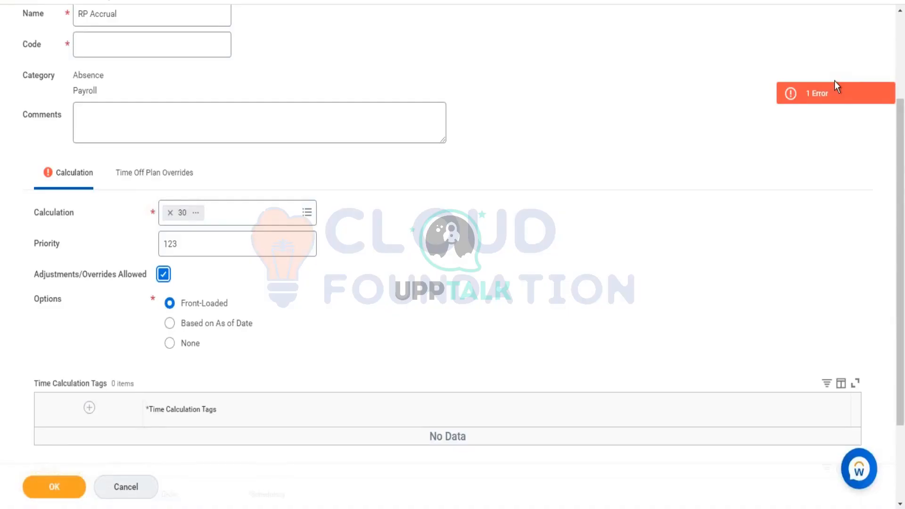
Switch the accrual's option to None and set its calculation to 2.5.
click(169, 343)
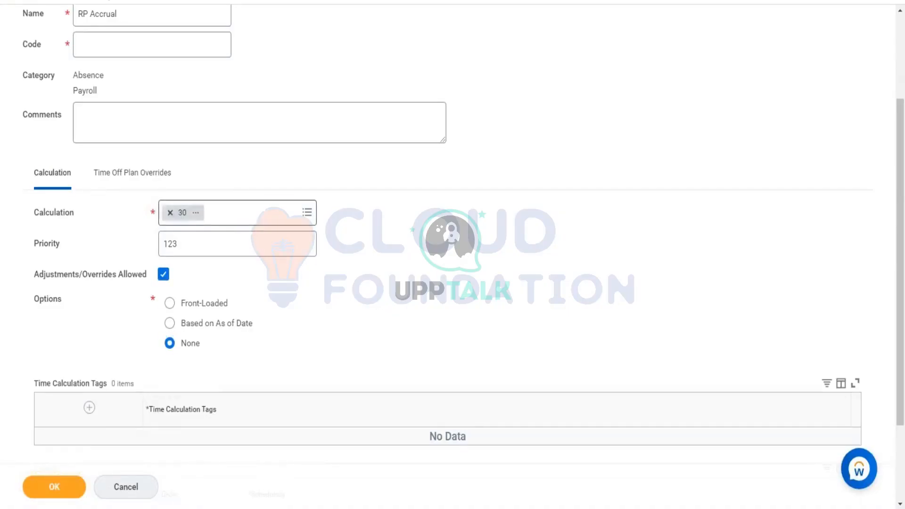
click(170, 213)
text(2)
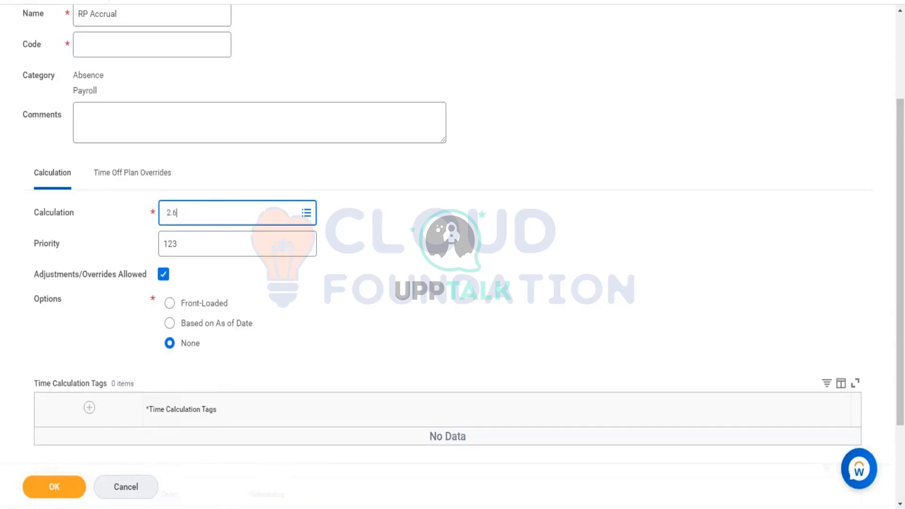
key(Return)
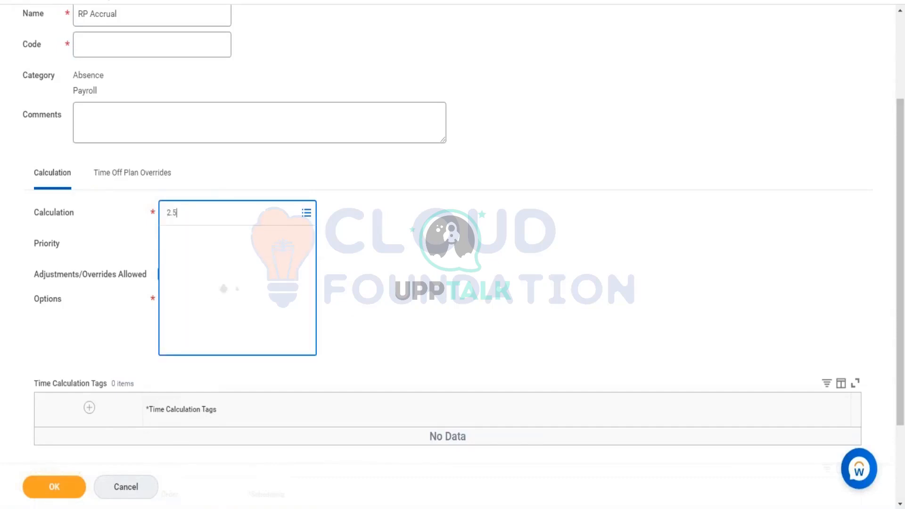
click(354, 244)
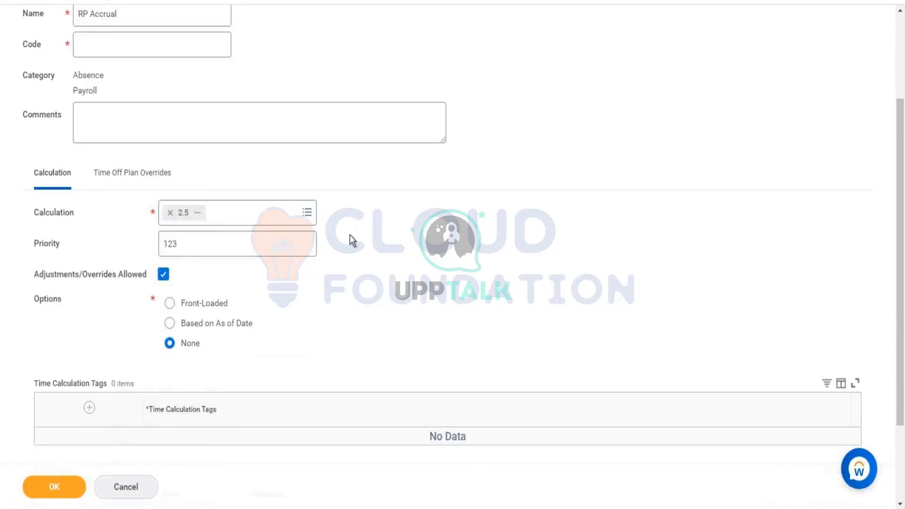
Look over the accrual's settings and try to submit the RP Accrual.
scroll(350, 235, down, 2)
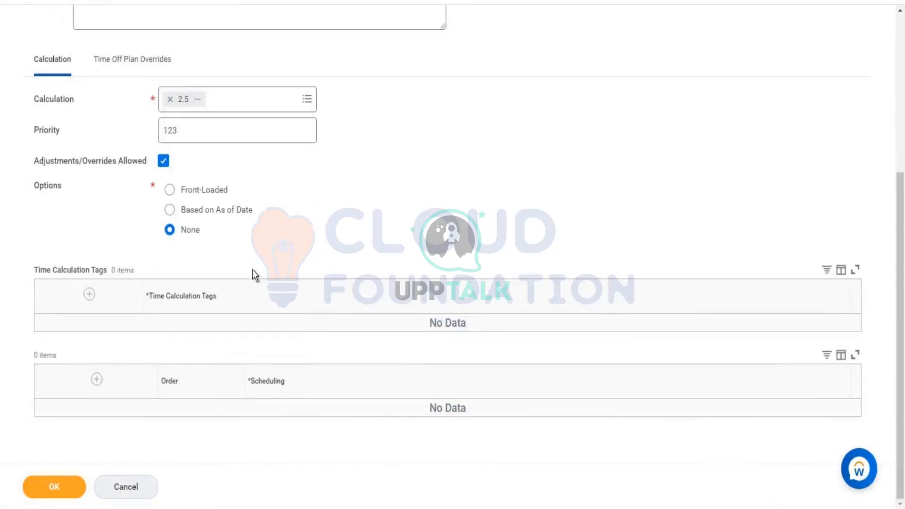
scroll(253, 270, up, 4)
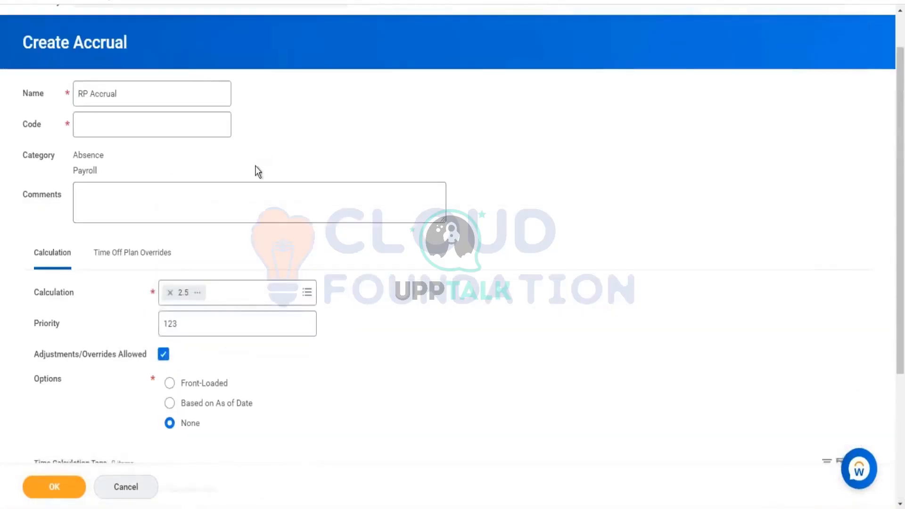
scroll(258, 172, down, 4)
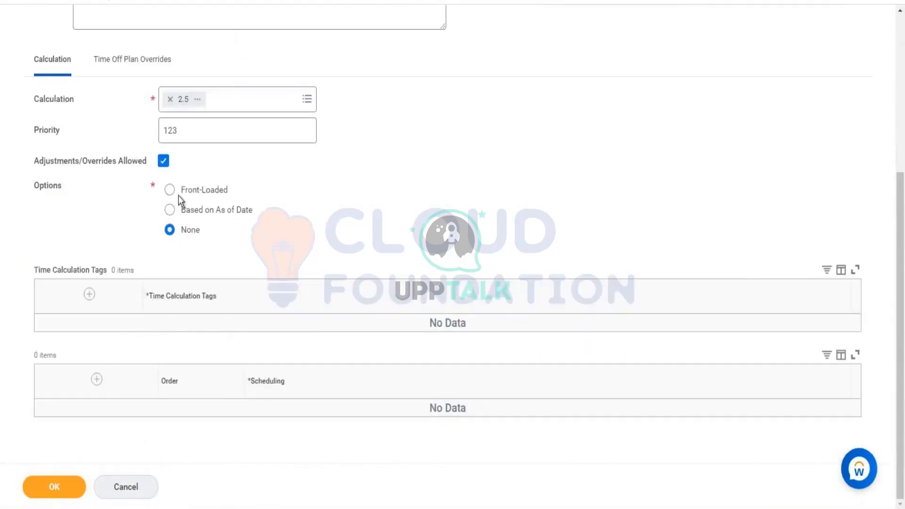
scroll(176, 210, up, 5)
scroll(83, 362, down, 4)
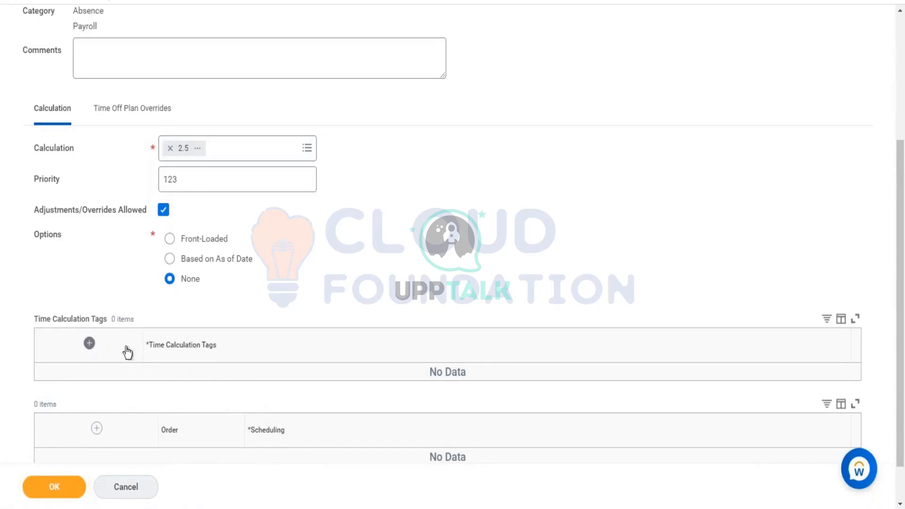
scroll(153, 462, up, 5)
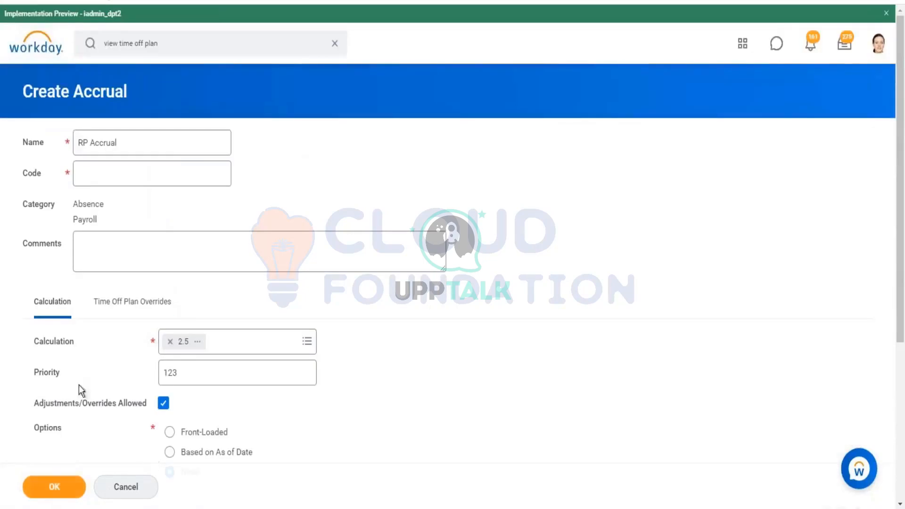
scroll(88, 385, down, 3)
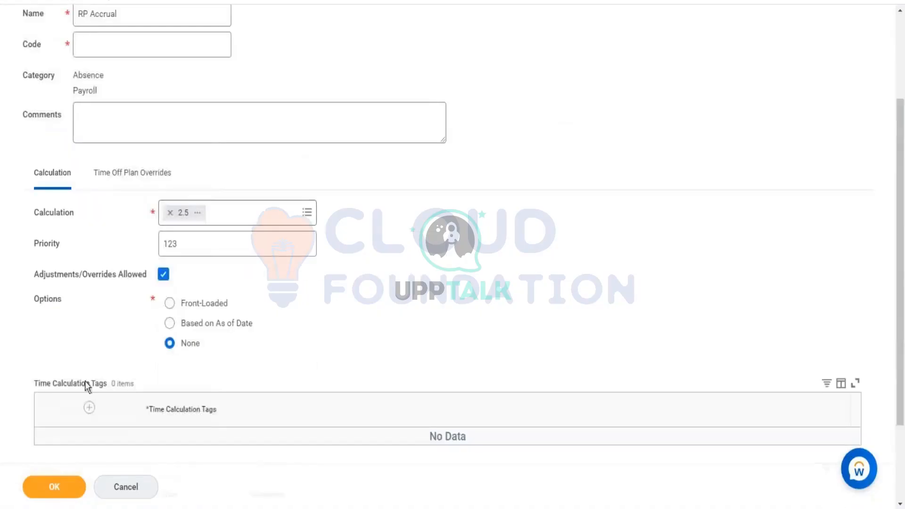
click(68, 484)
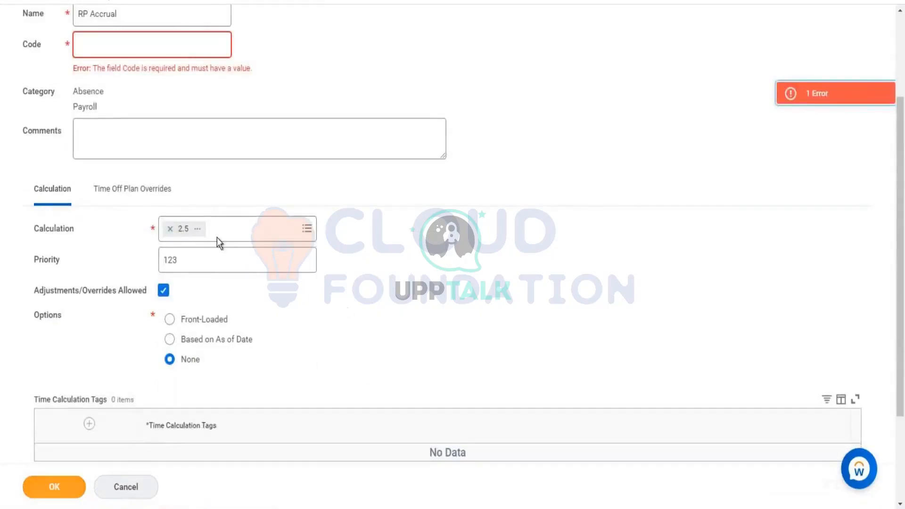
Enter Accrual as the RP Accrual's code and submit the accrual.
click(163, 49)
text(A)
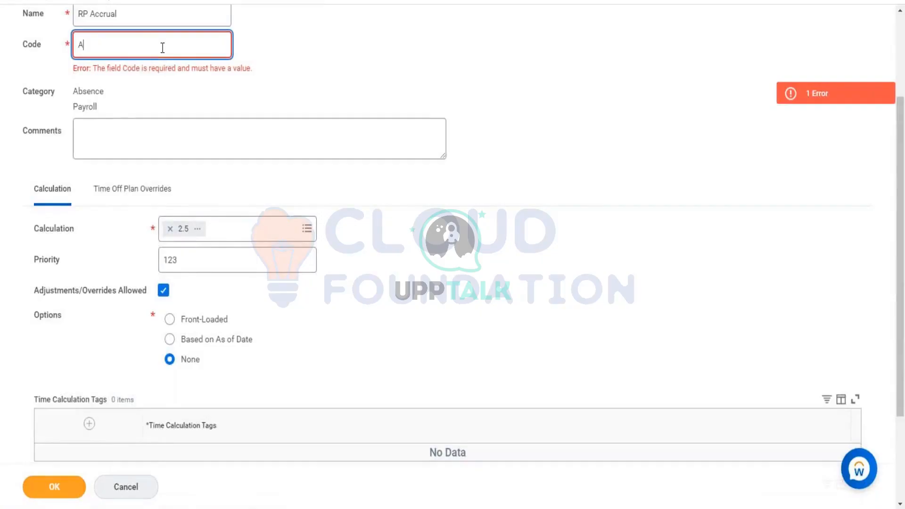
text(xccrual)
key(BackSpace)
key(BackSpace)
key(BackSpace)
key(BackSpace)
key(BackSpace)
key(BackSpace)
key(BackSpace)
text(ccrual)
click(59, 490)
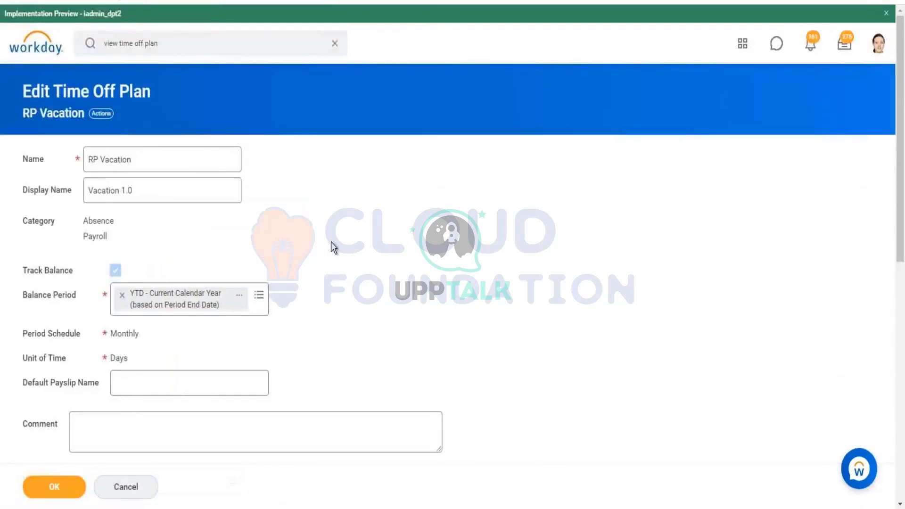
Add a row to the plan's time offs that subtract from the balance and start creating a new time off for it.
scroll(331, 242, down, 5)
click(154, 266)
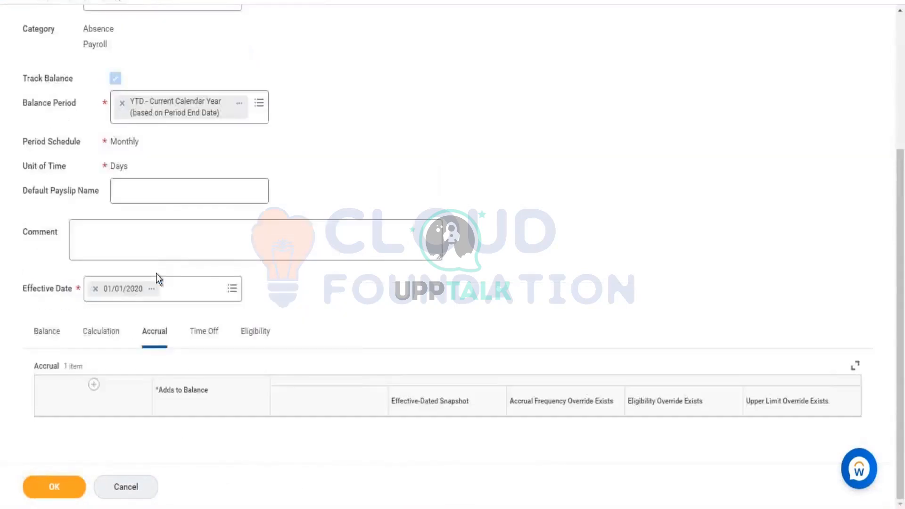
scroll(111, 412, down, 1)
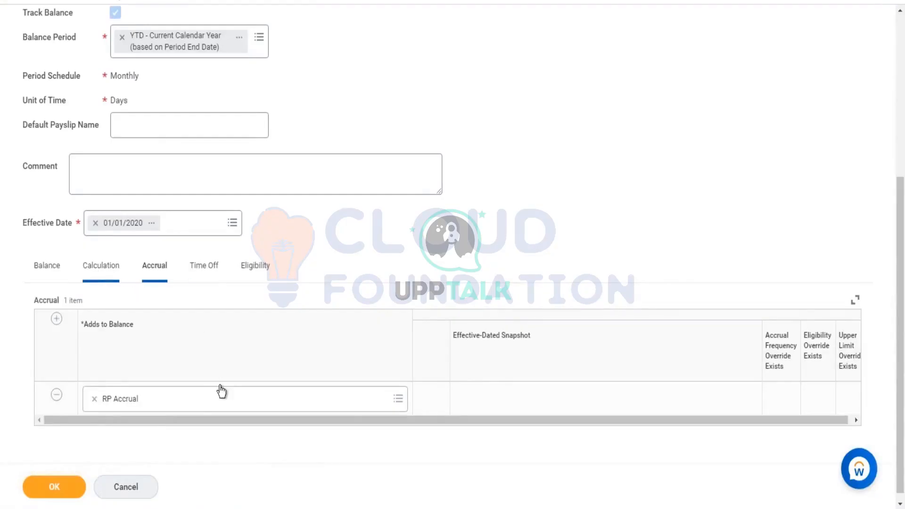
click(204, 270)
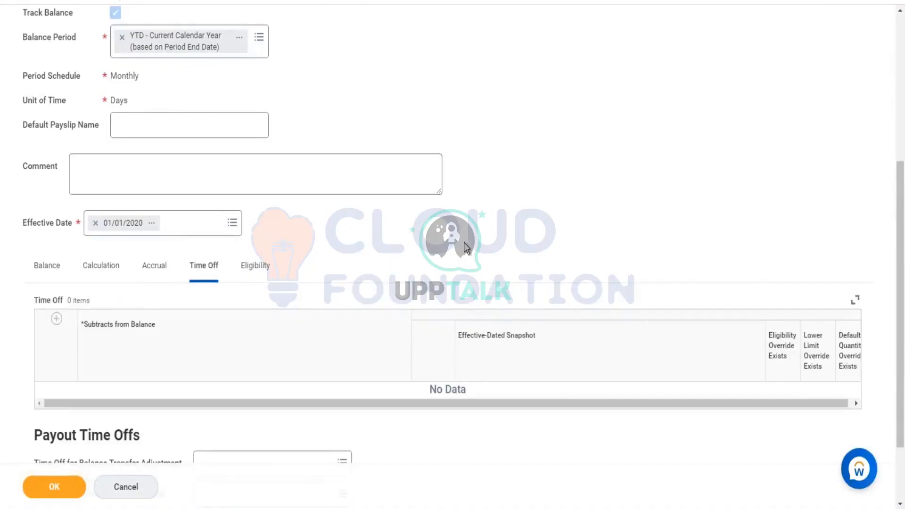
scroll(227, 270, down, 7)
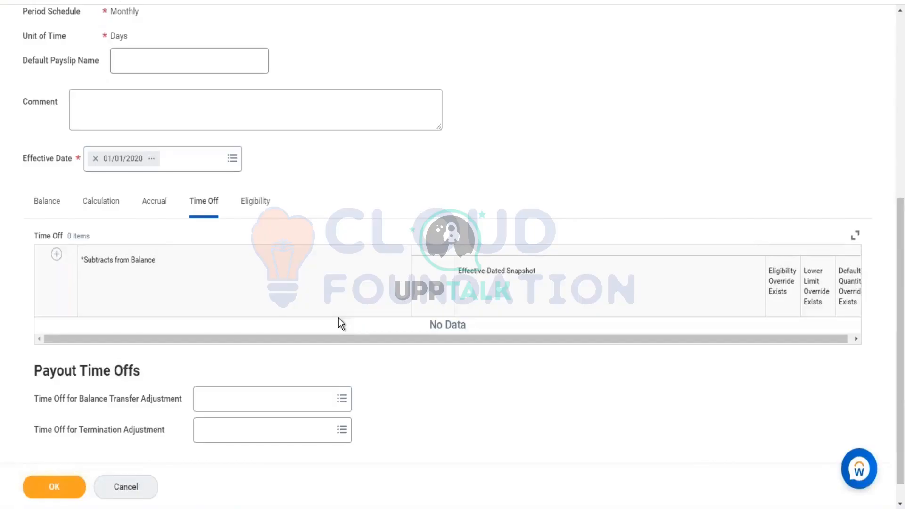
click(56, 256)
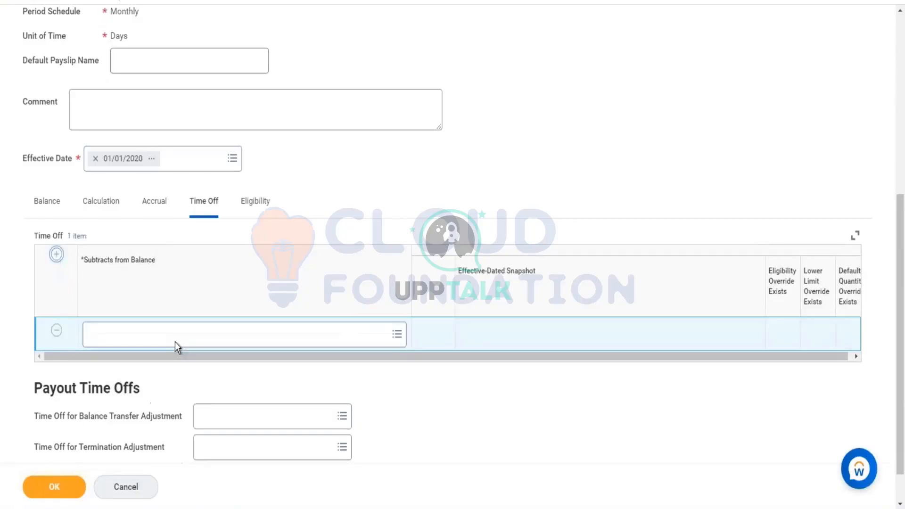
click(174, 344)
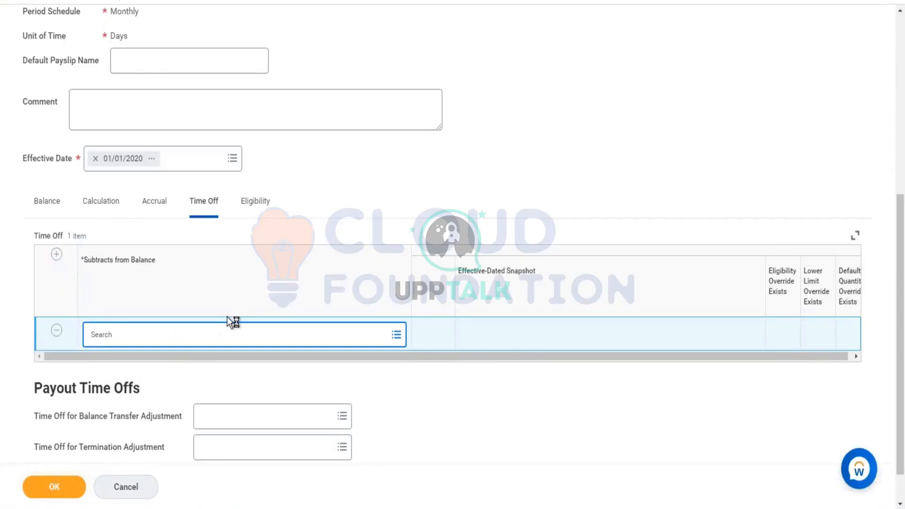
Enter RP Vacation Time off 1.0 as both the name and the code of the new time off.
click(243, 144)
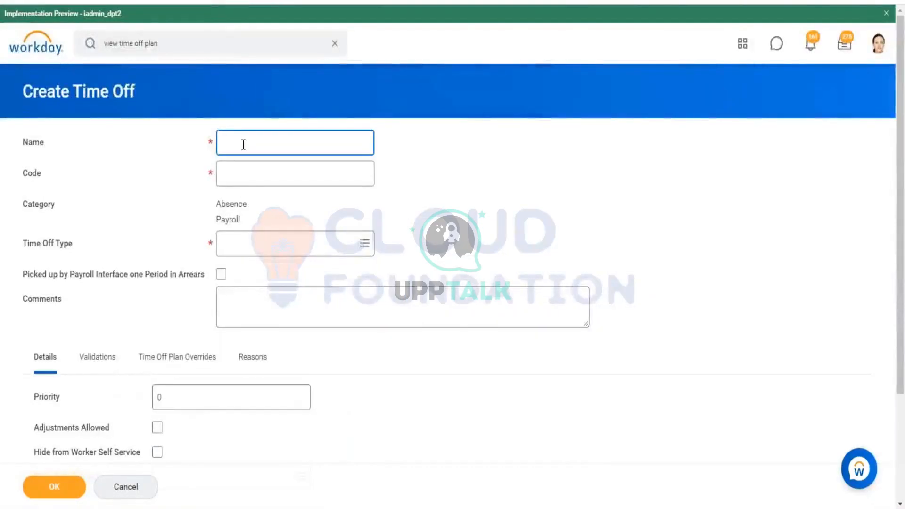
text(RP Vacation Time o)
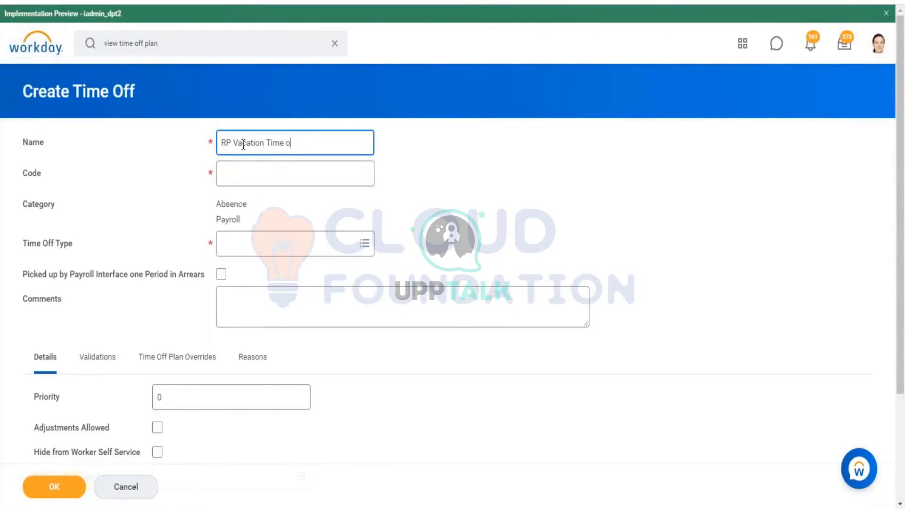
text(ff 1.0)
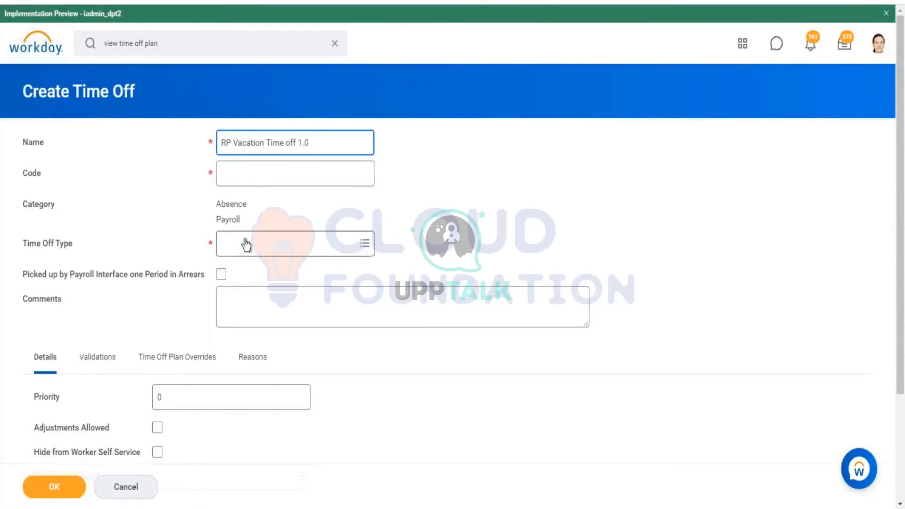
key(Tab)
triple_click(314, 146)
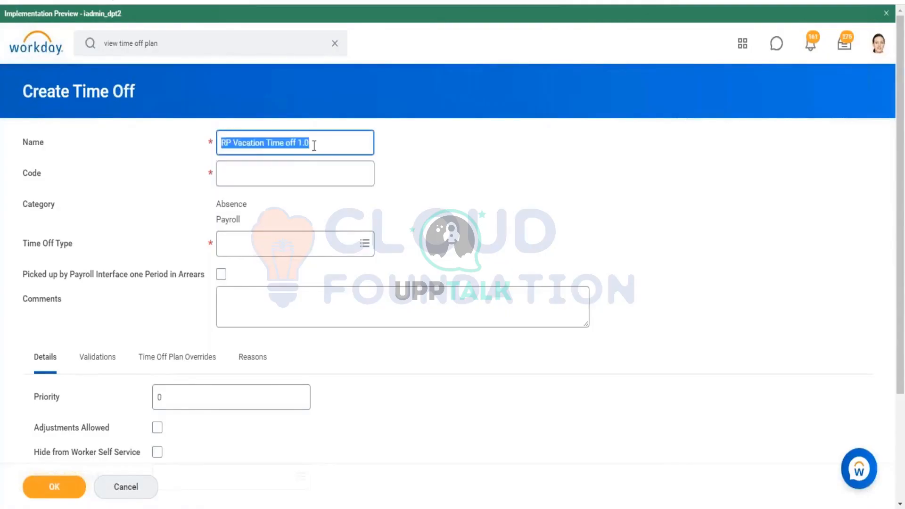
key(ctrl+c)
click(297, 171)
key(ctrl+v)
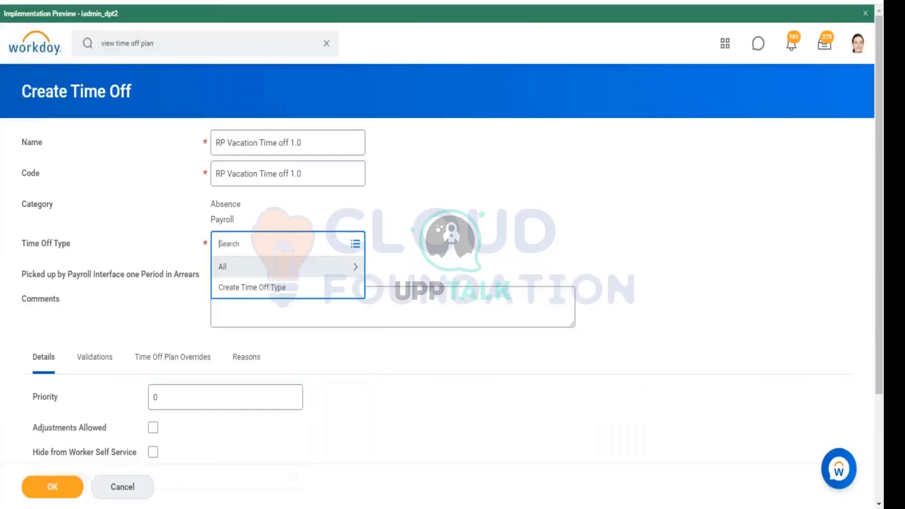
Create a new time off type with Vaca as its name and ID, and assign it to the time off.
click(390, 281)
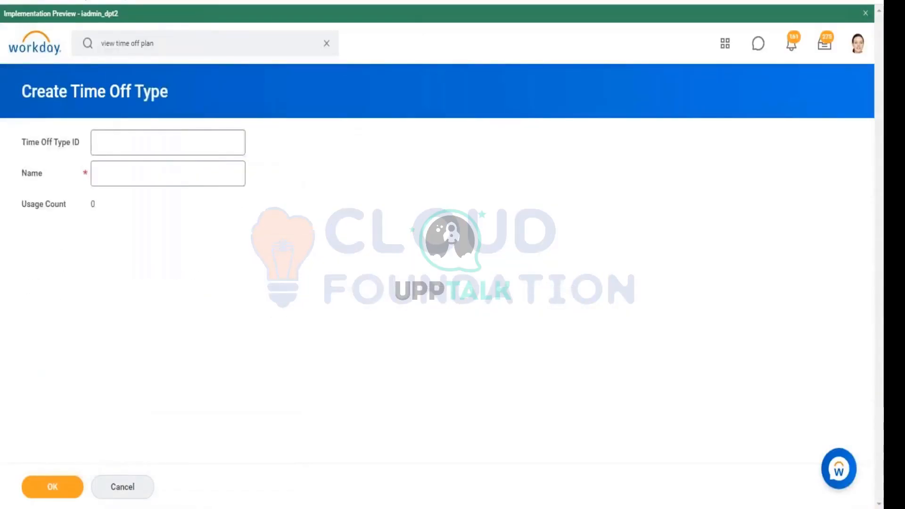
text(Vaca)
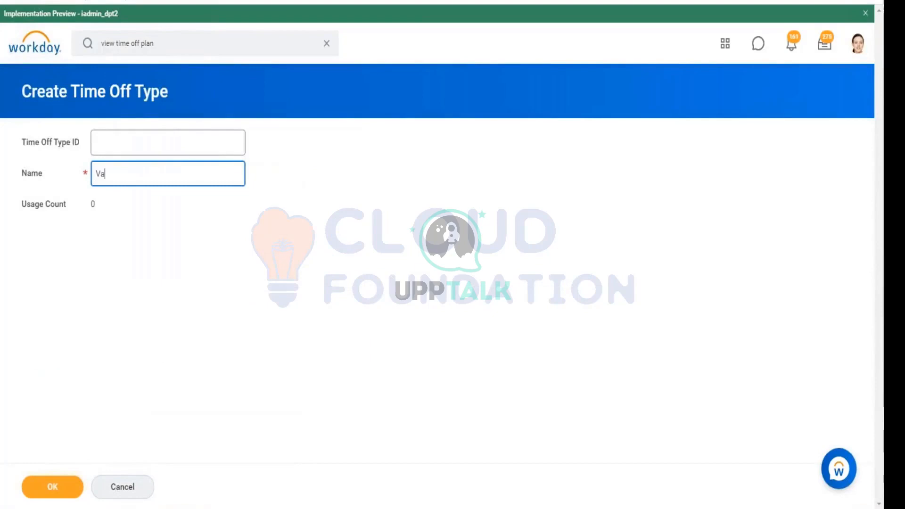
double_click(157, 177)
click(162, 147)
key(ctrl+v)
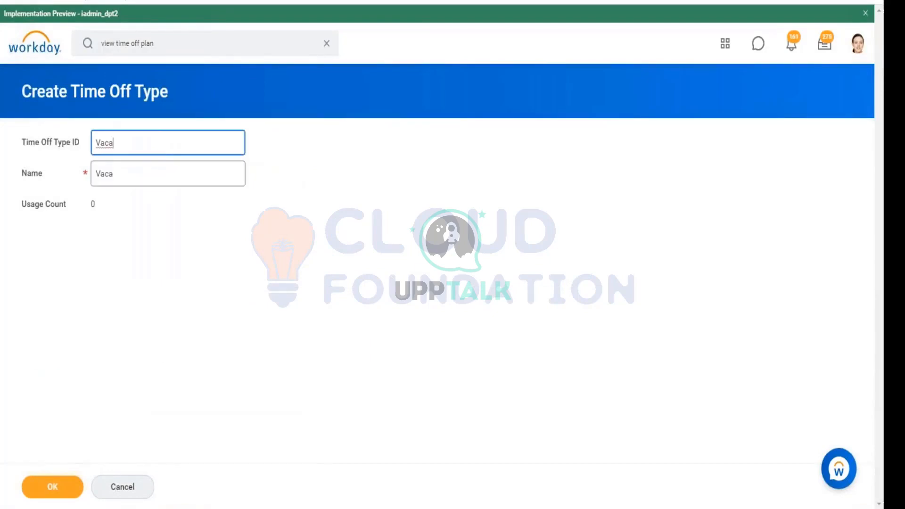
click(145, 372)
click(46, 481)
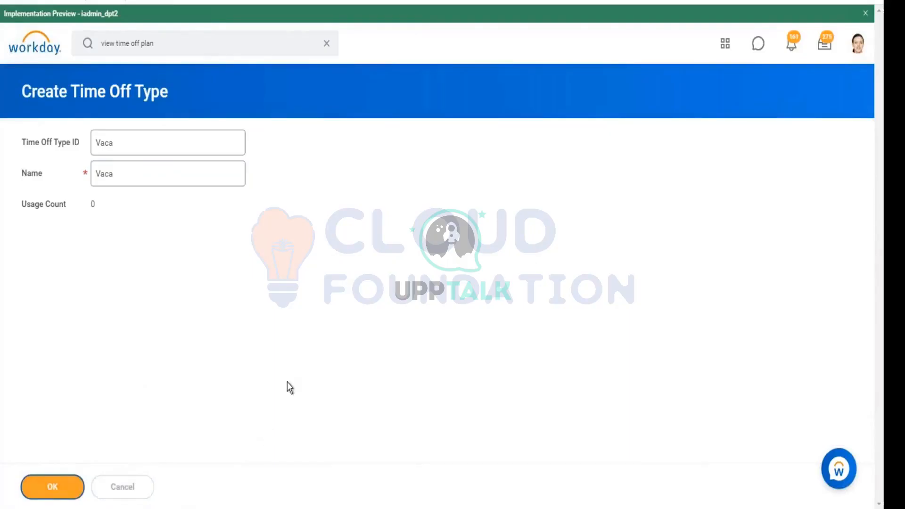
Set the time off's priority to 13 and allow adjustments.
scroll(175, 268, down, 3)
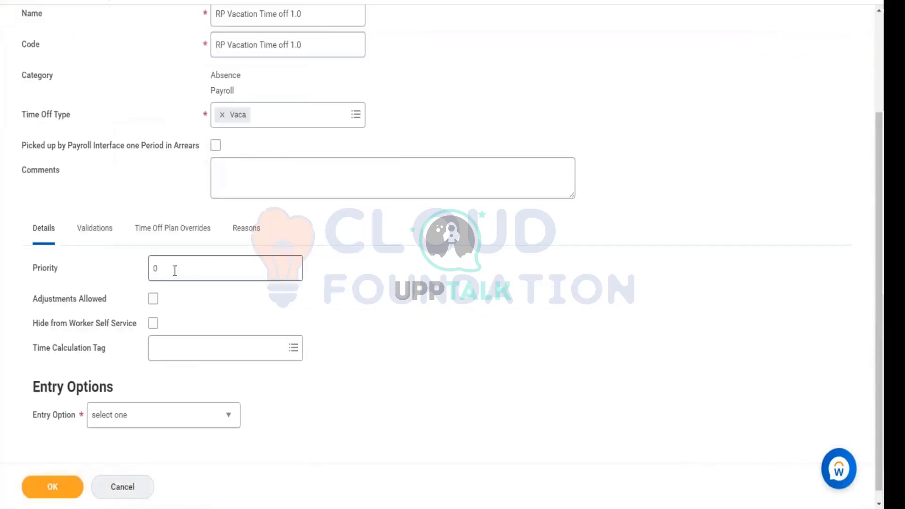
click(174, 269)
key(BackSpace)
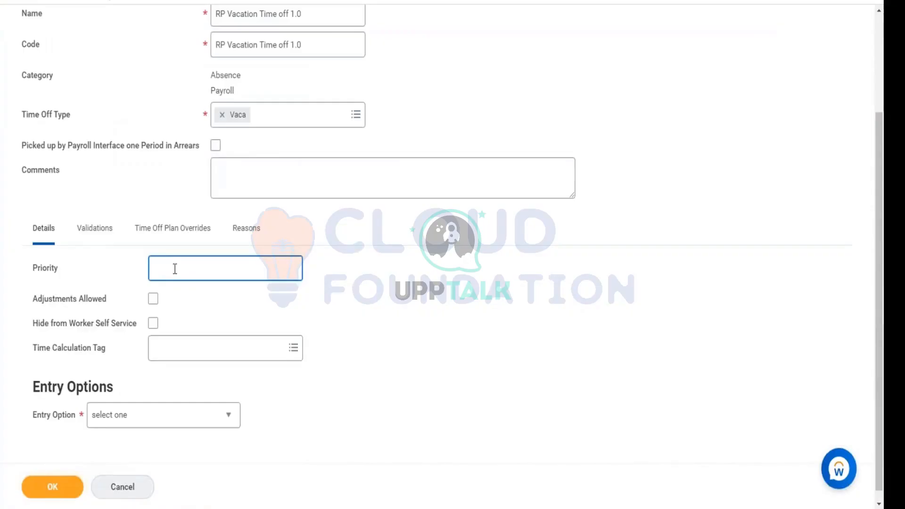
text(13)
click(153, 299)
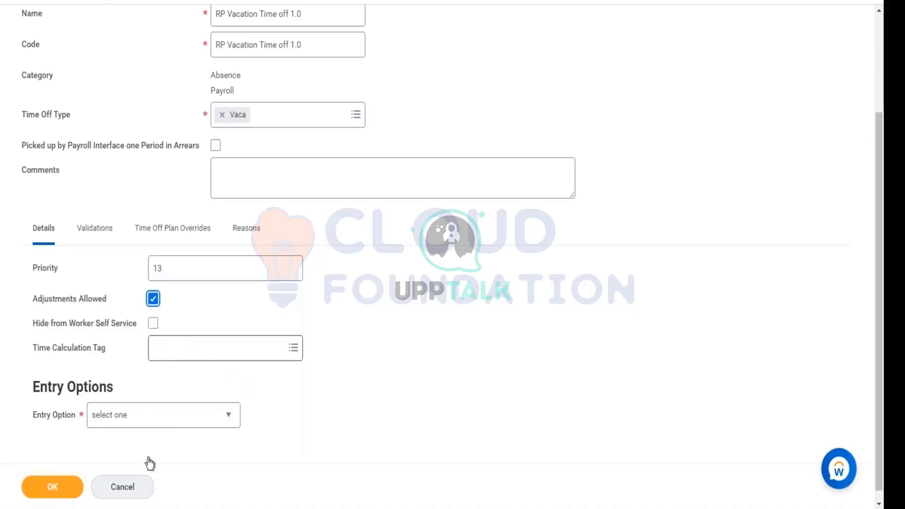
Set the time off's entry option to Enter through Time Tracking or Time Off.
click(156, 421)
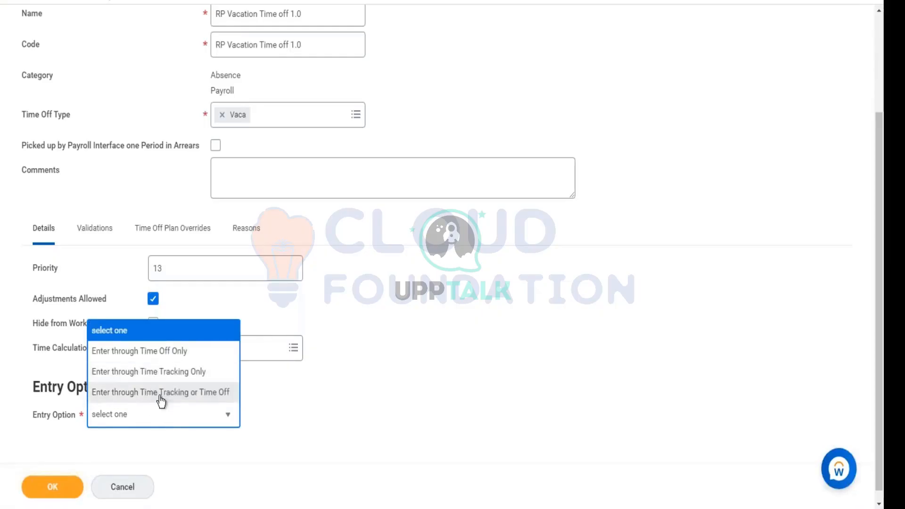
click(161, 396)
click(175, 427)
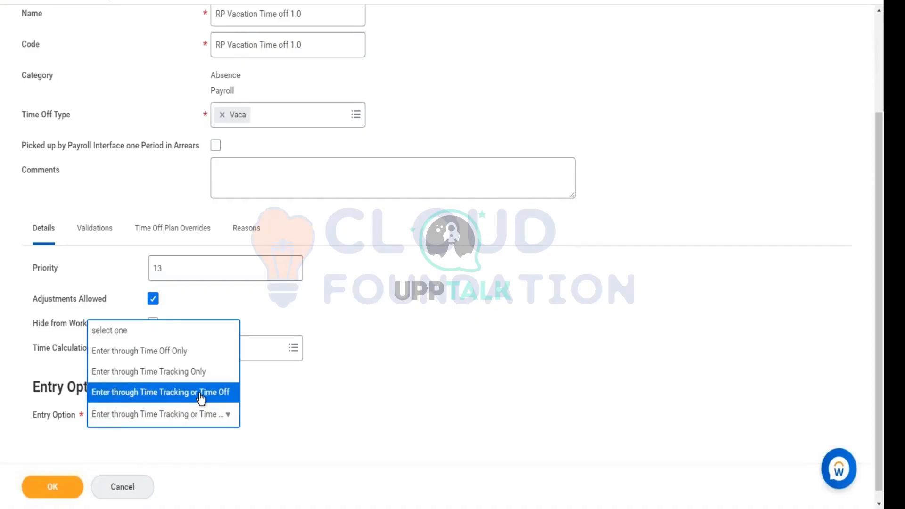
click(393, 418)
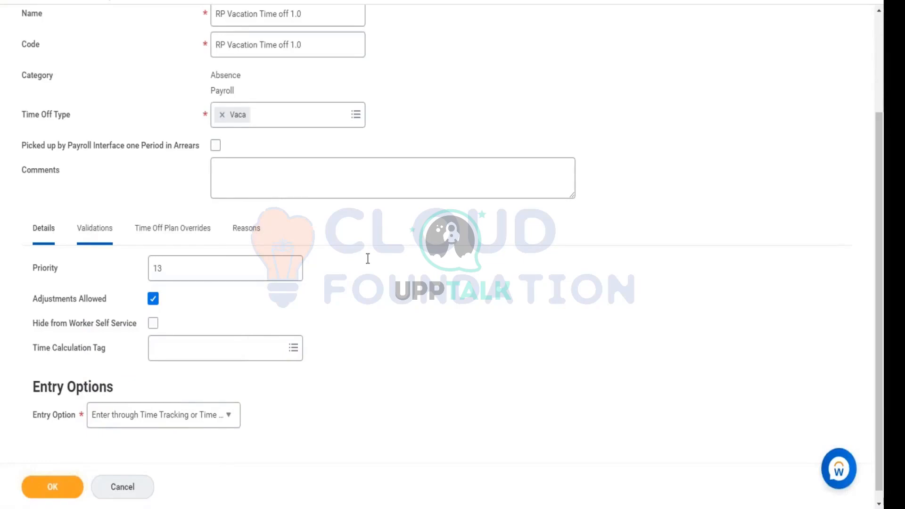
Add an Increments data entry validation with a value of 0.5 to the time off.
scroll(235, 206, down, 2)
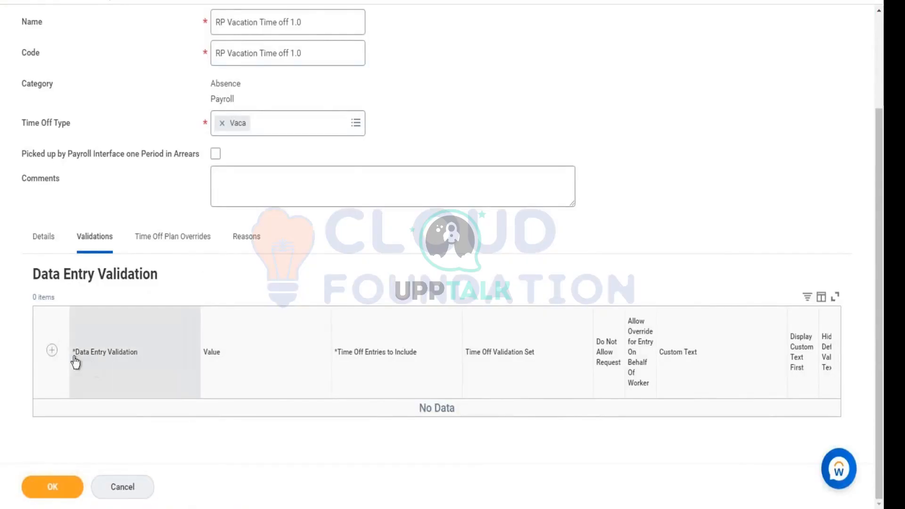
click(52, 350)
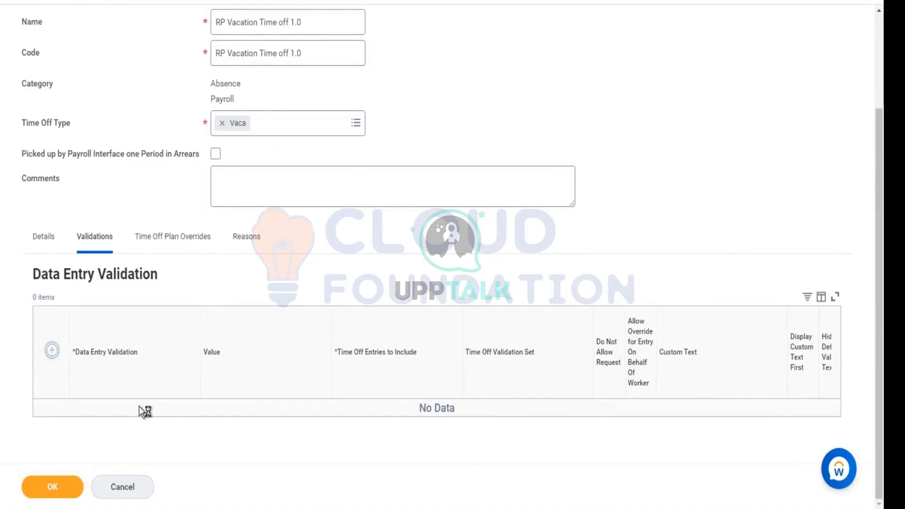
click(149, 390)
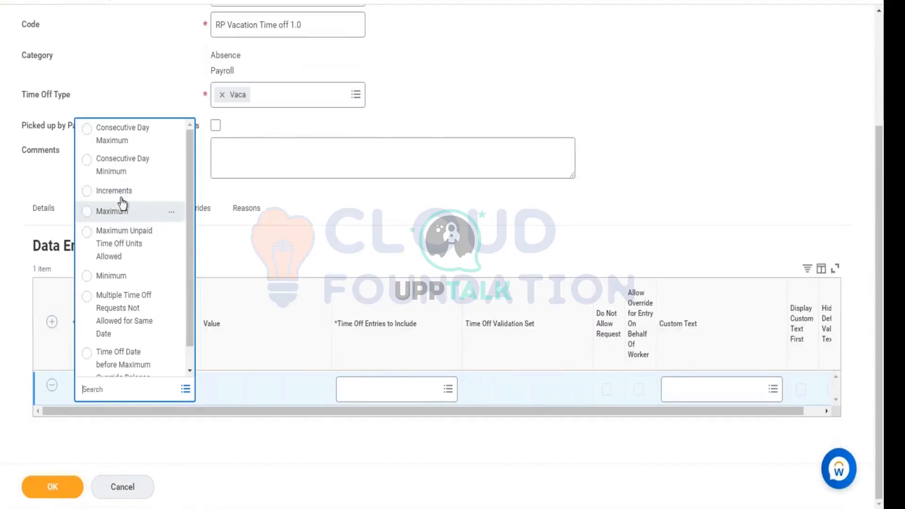
click(123, 191)
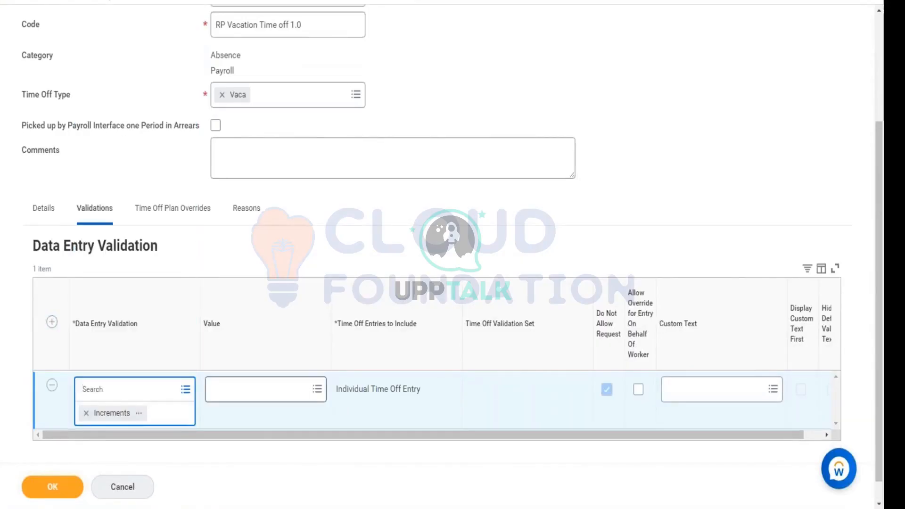
click(266, 389)
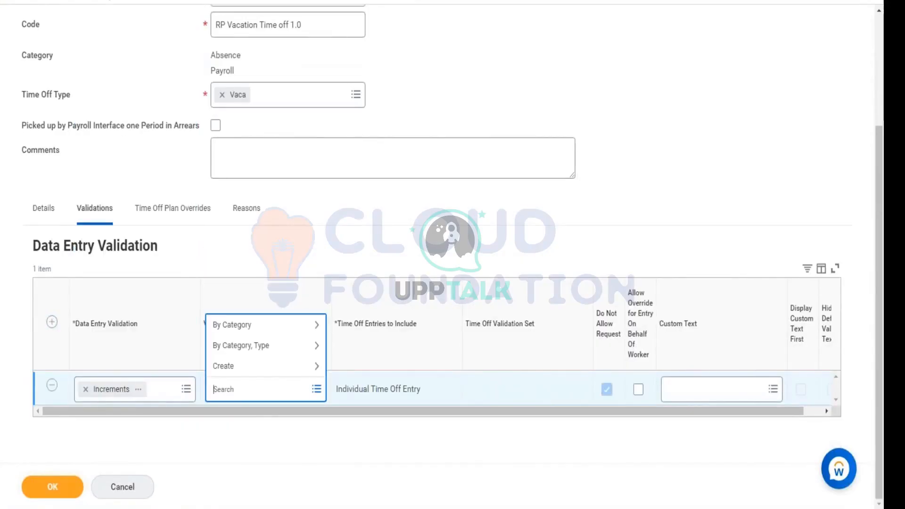
text(0.5)
key(Return)
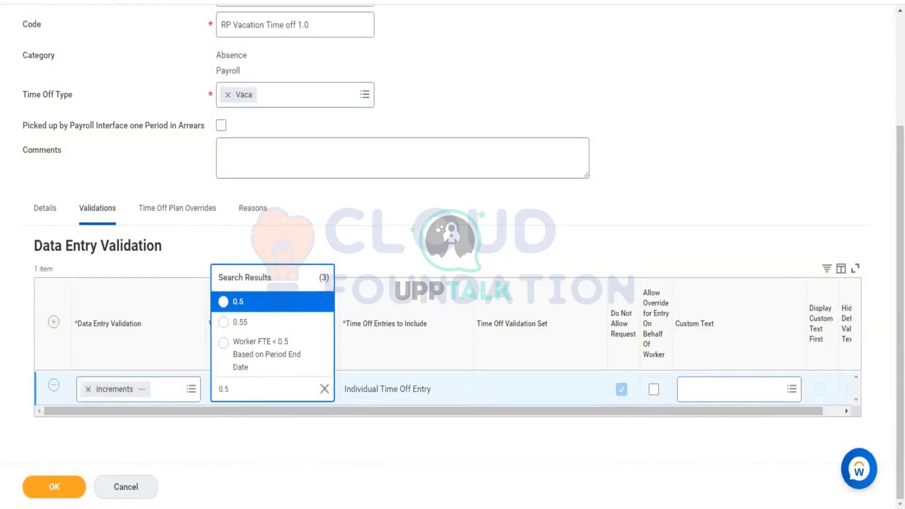
click(238, 302)
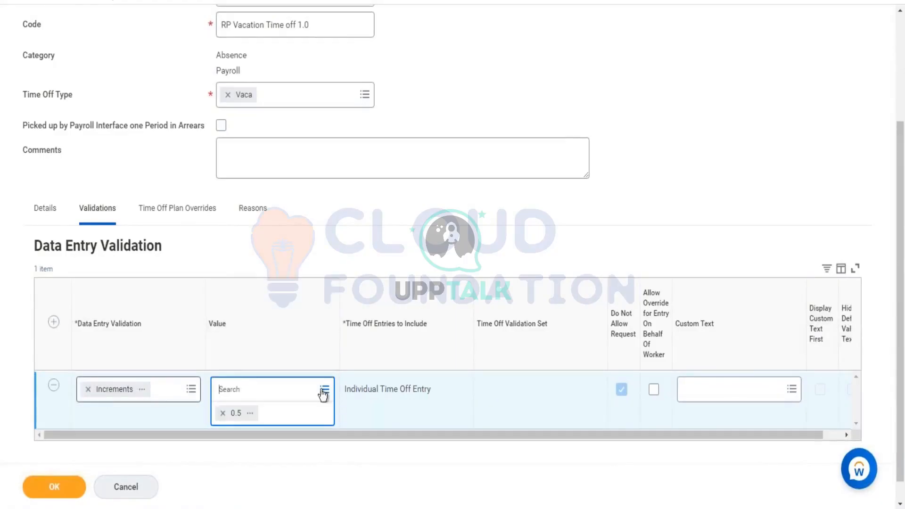
Add a Maximum data entry validation with a value of 1 to the time off.
click(55, 325)
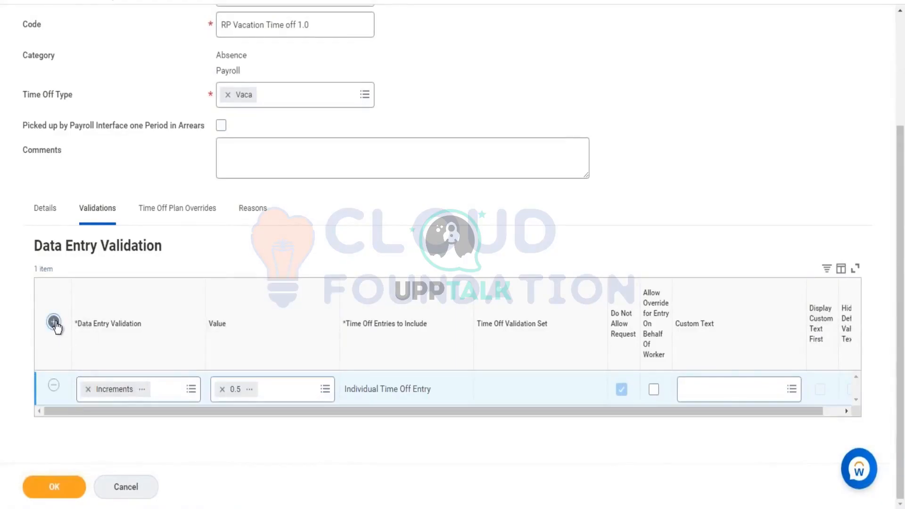
click(157, 384)
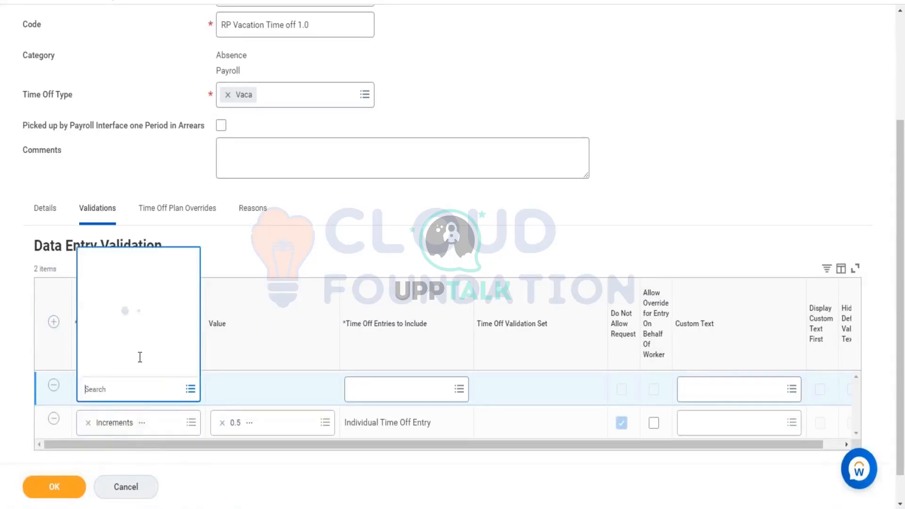
click(102, 218)
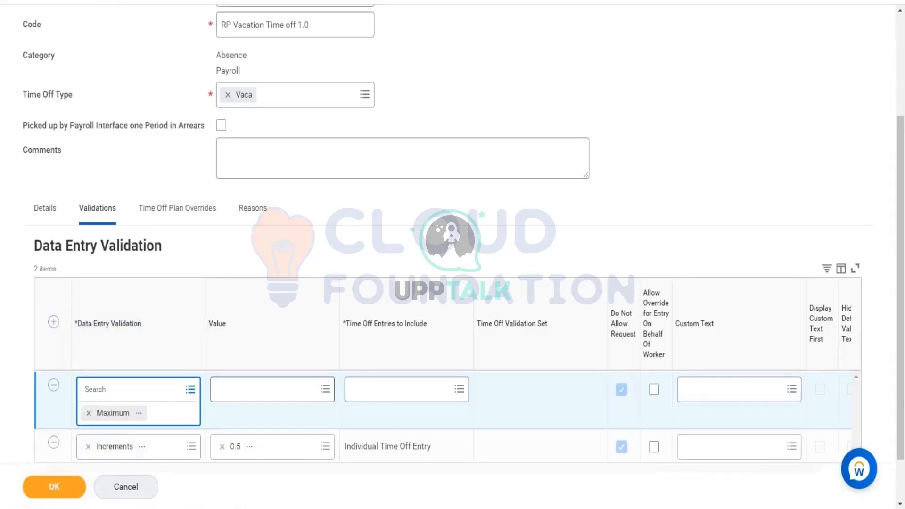
text(1)
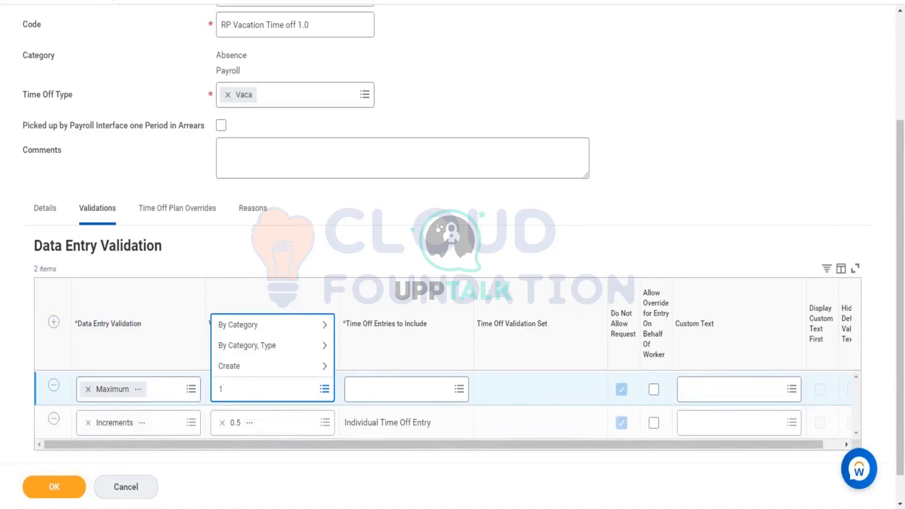
key(Return)
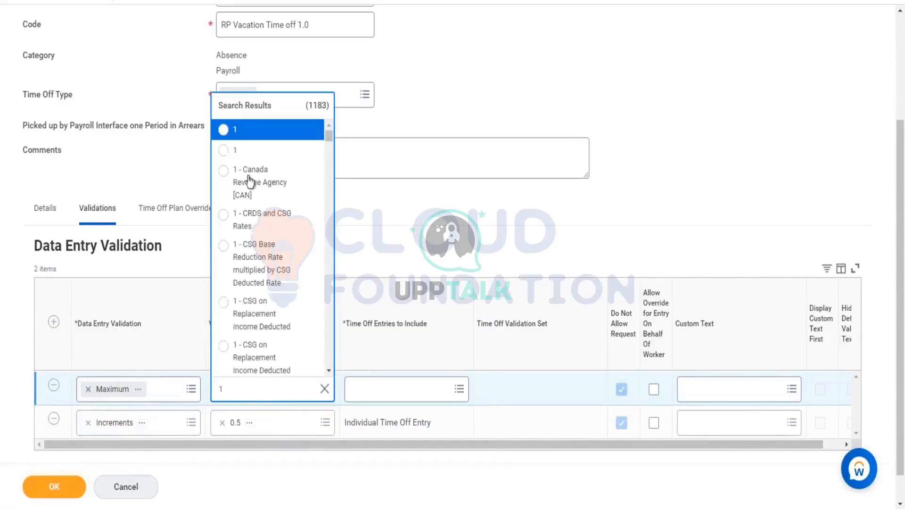
click(235, 130)
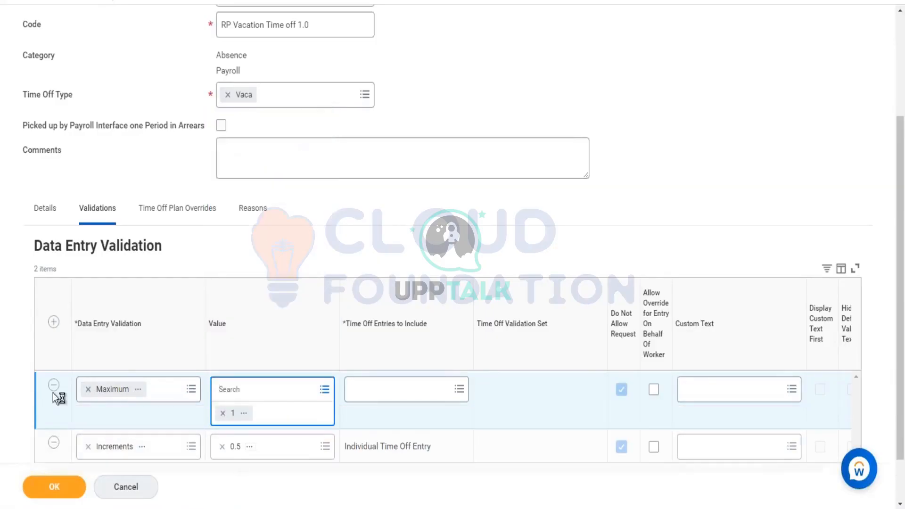
Add a Maximum Unpaid Time Off Units Allowed data entry validation with the common value 0.
click(56, 323)
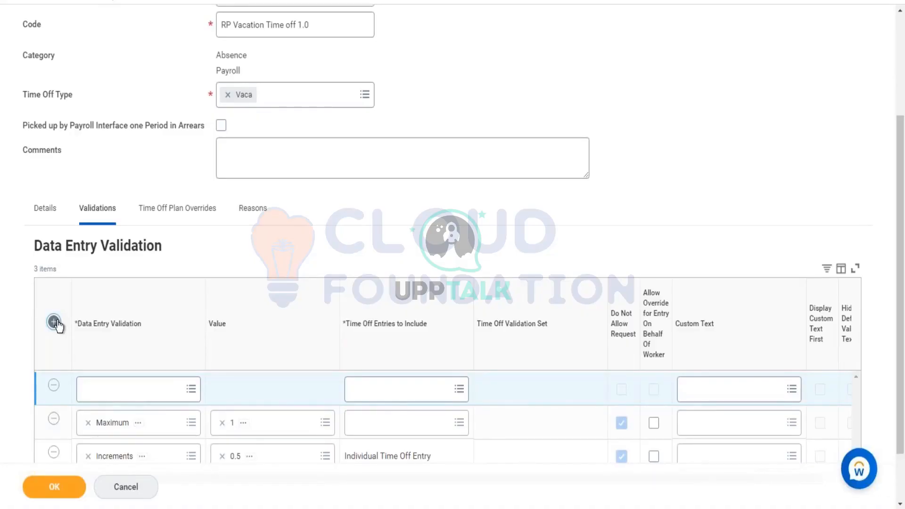
click(166, 397)
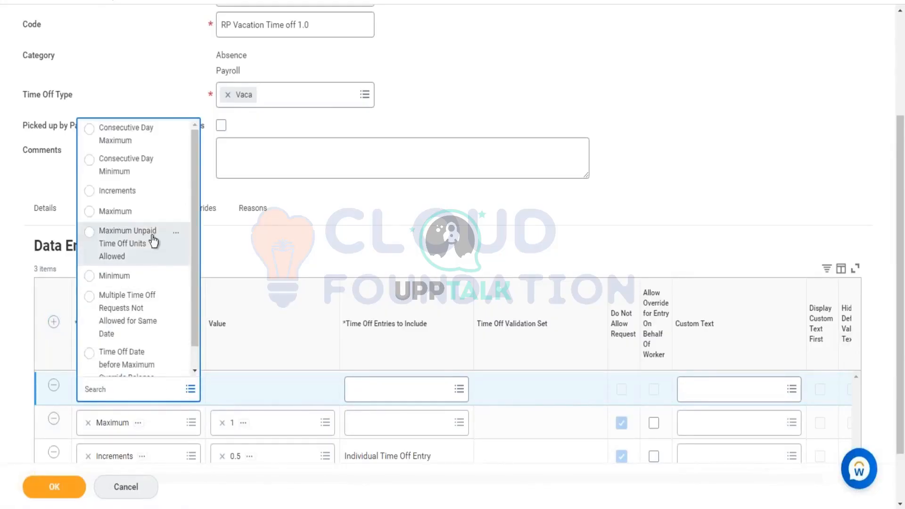
click(136, 251)
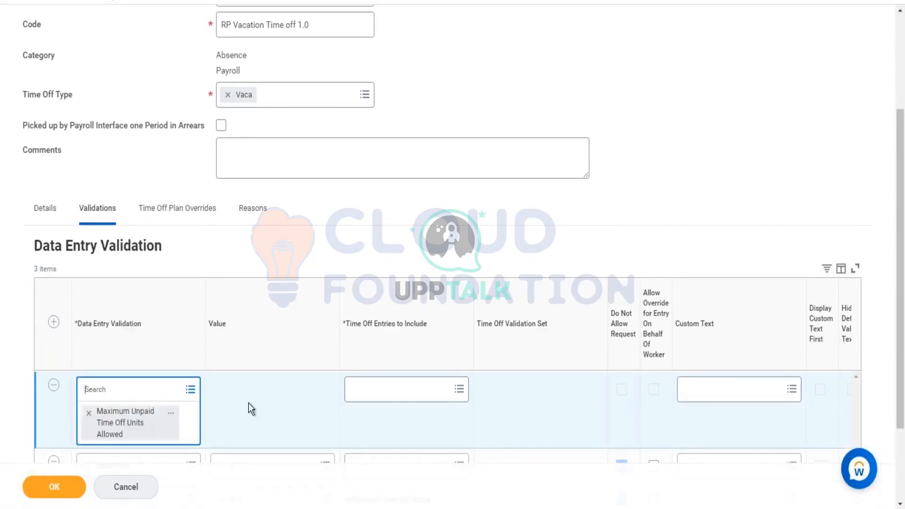
click(248, 391)
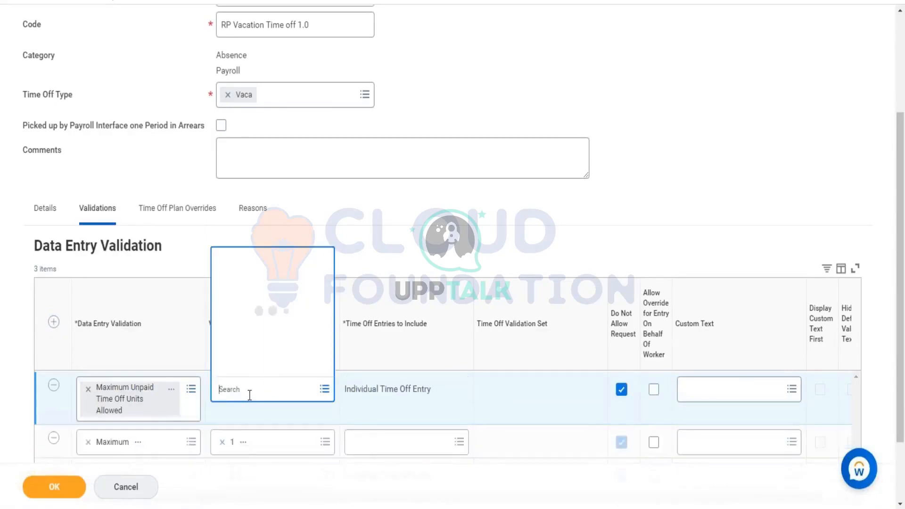
text(0)
click(297, 325)
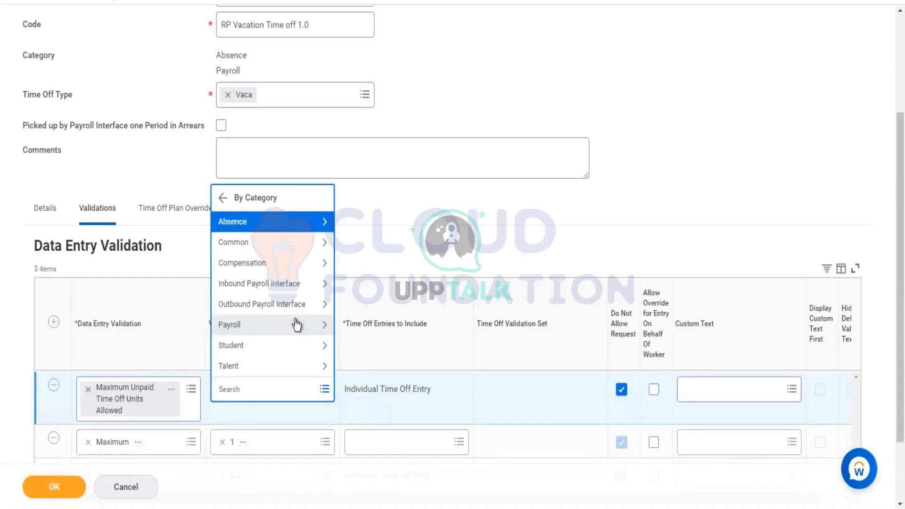
click(307, 222)
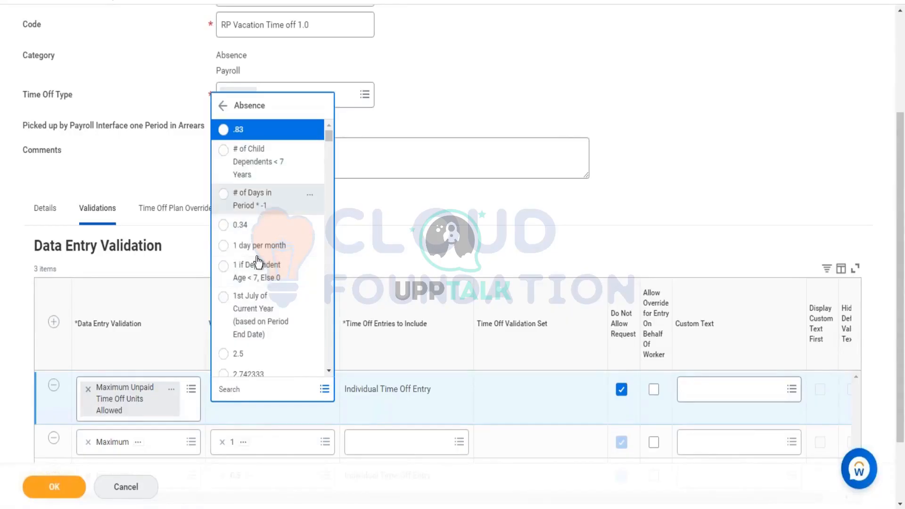
scroll(257, 287, down, 10)
scroll(254, 210, down, 15)
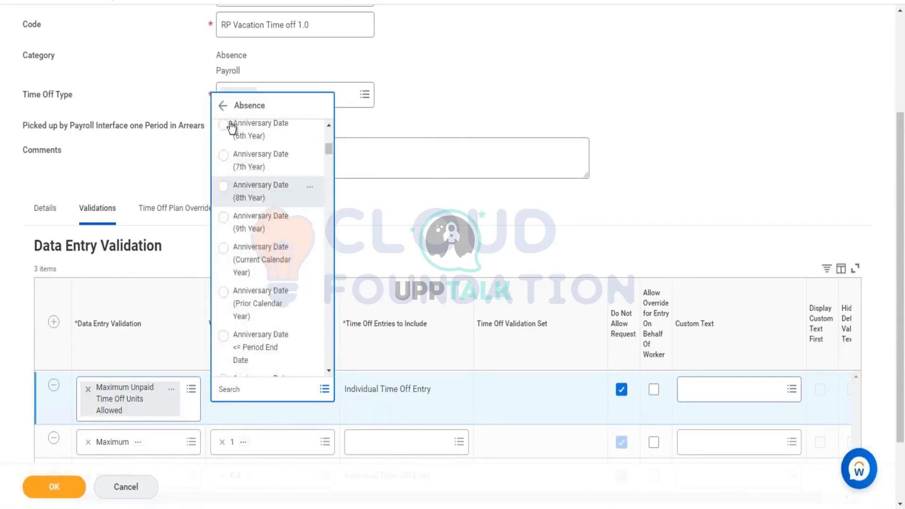
scroll(229, 123, up, 15)
click(223, 105)
click(276, 245)
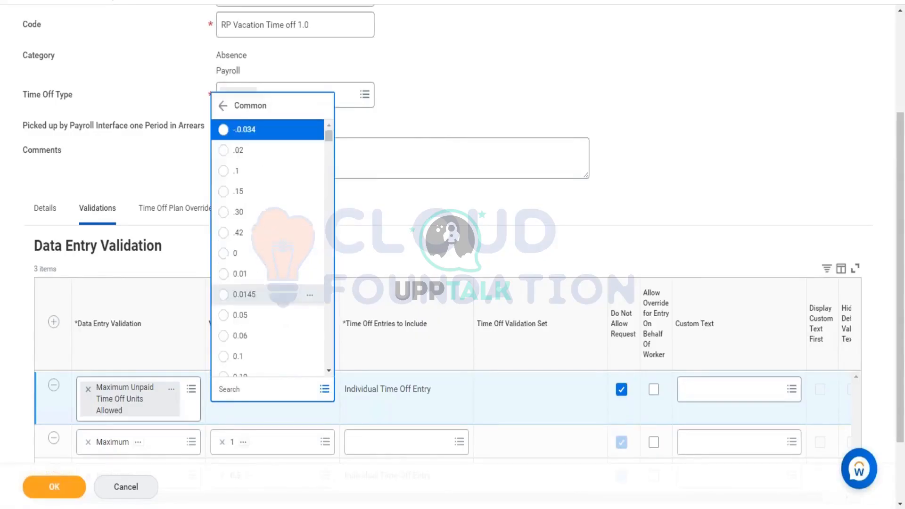
click(260, 256)
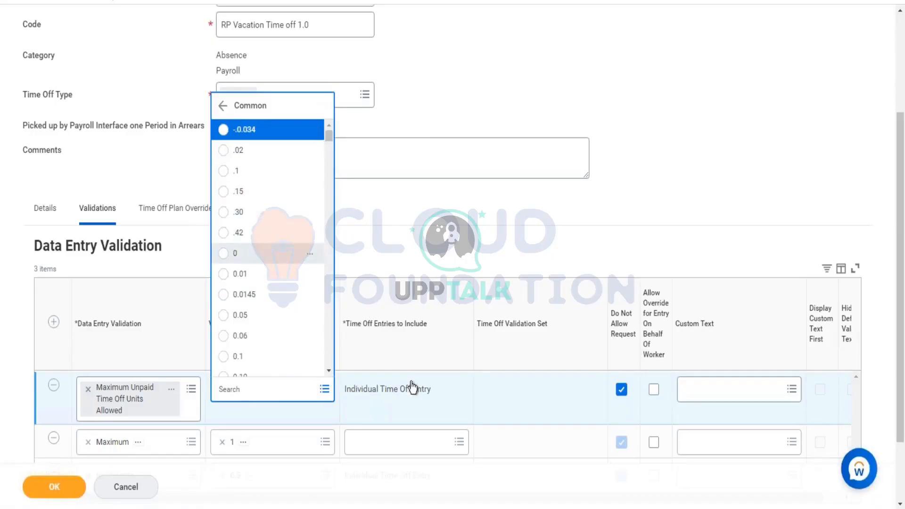
Apply the Maximum validation to All Time Off Entries for Worker for Same Date, and save the time off and its plan.
scroll(410, 386, down, 2)
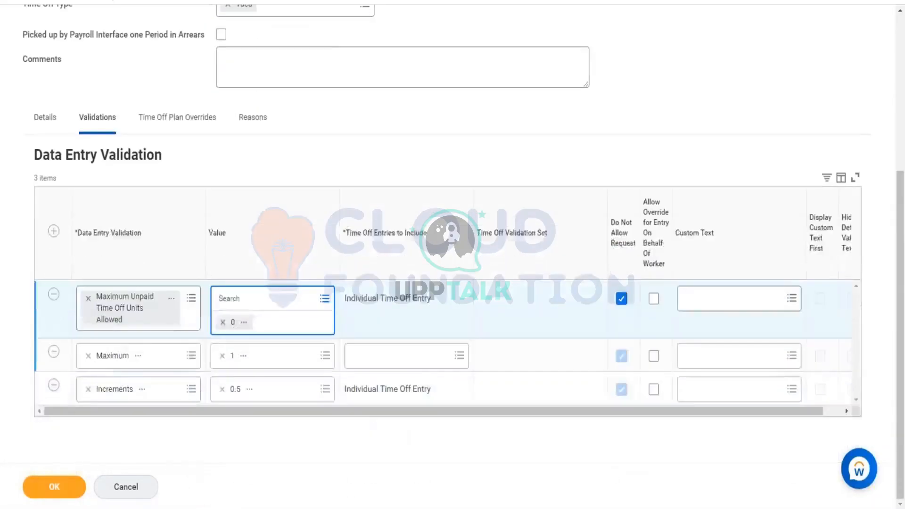
click(404, 357)
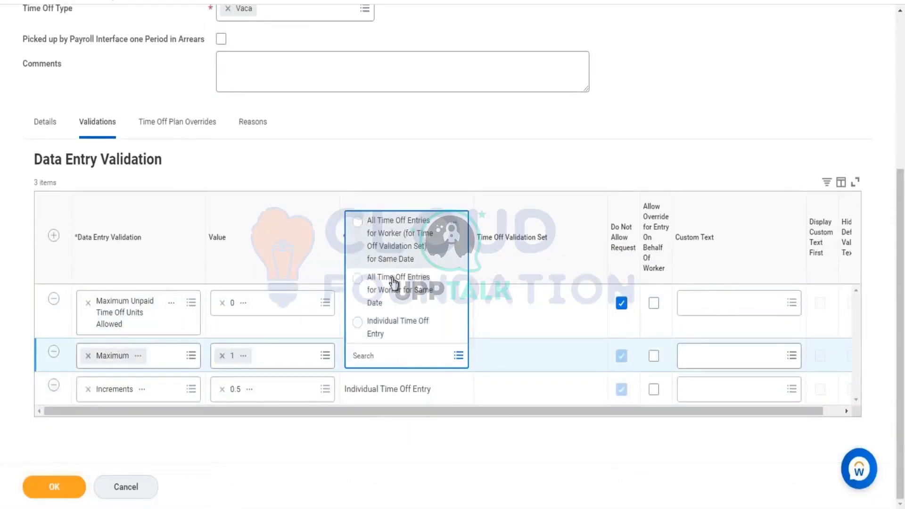
click(408, 300)
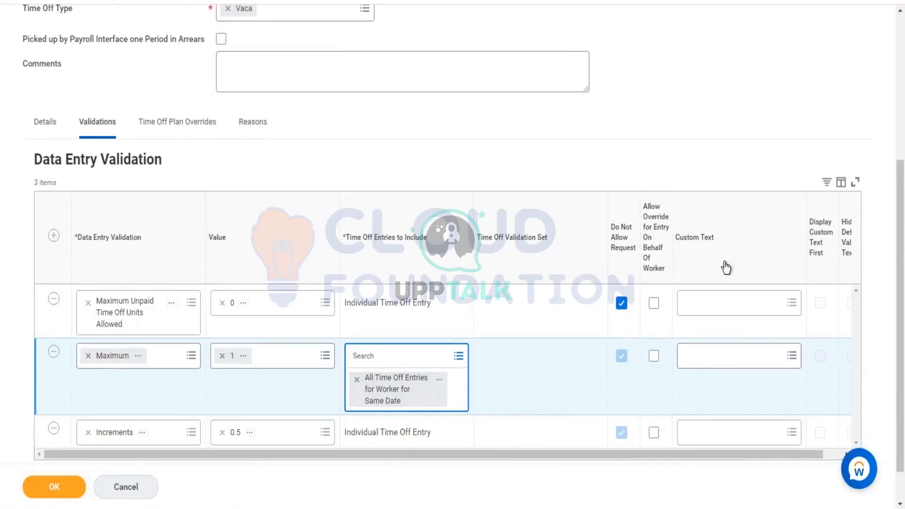
click(55, 491)
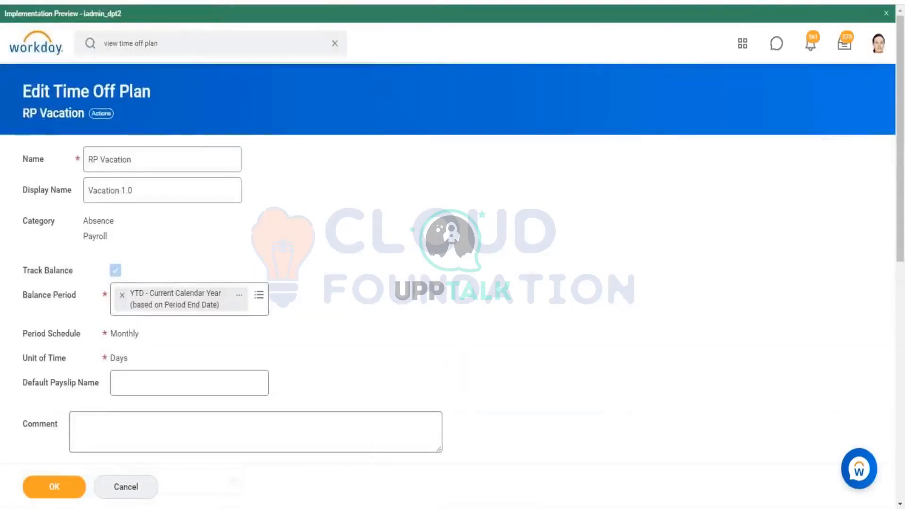
click(71, 487)
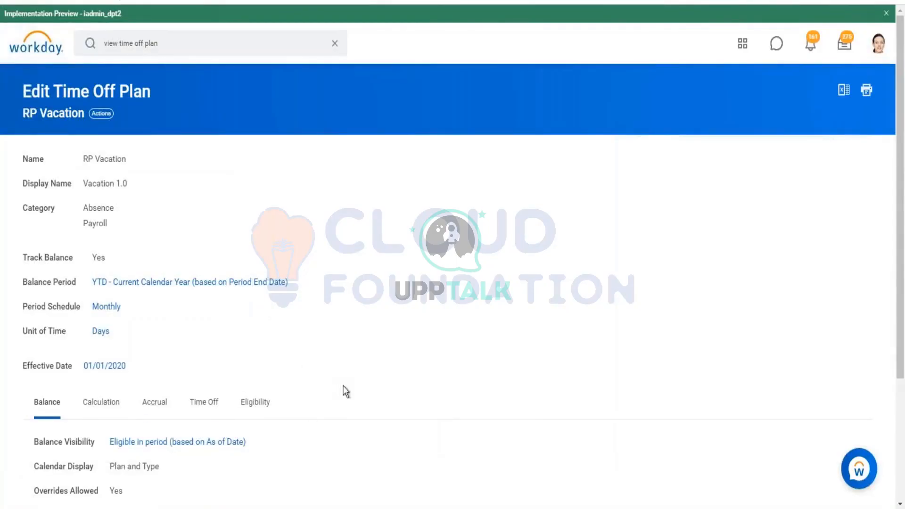
Search for the Vancouver Facilities Administrator by first name and open the worker's profile.
click(187, 44)
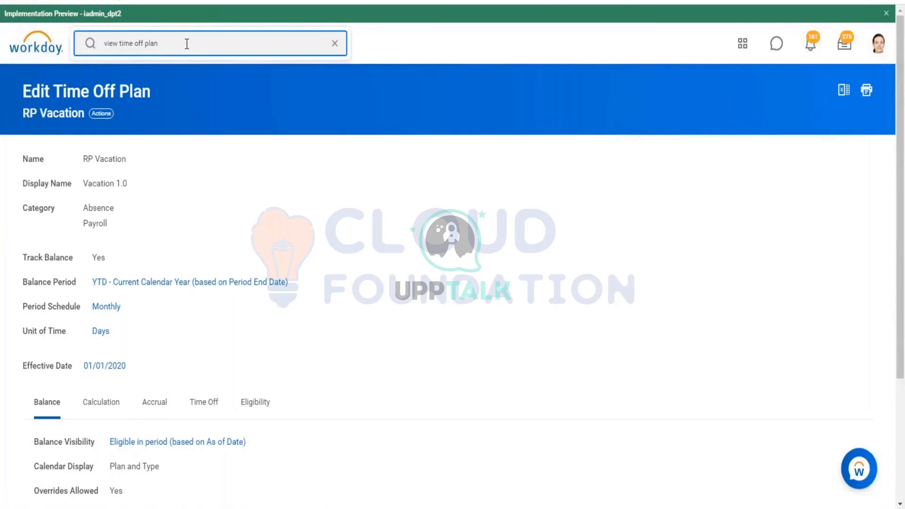
triple_click(141, 49)
key(BackSpace)
text(Leah)
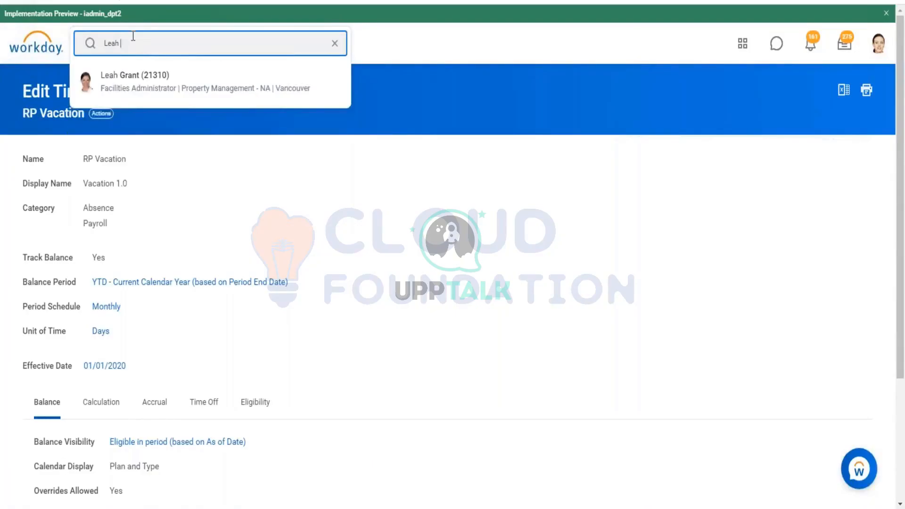
click(237, 91)
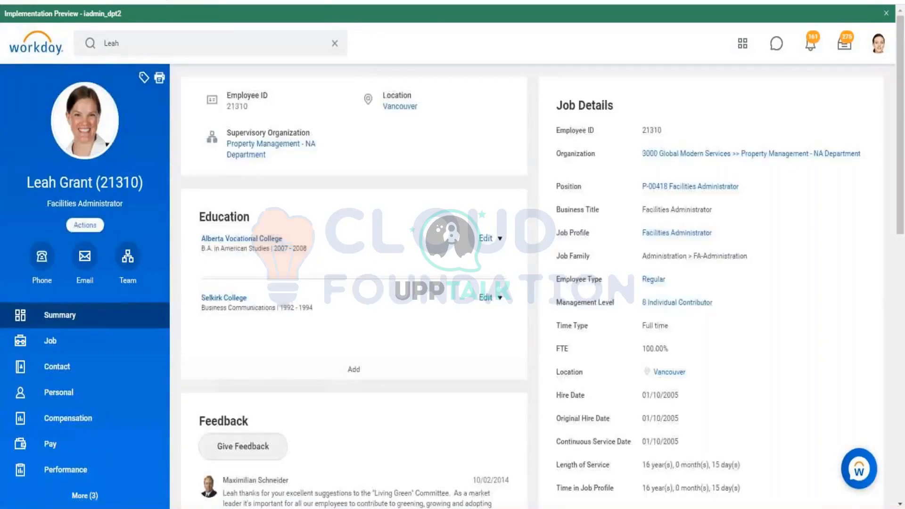
Open the worker's Time Off Results by Period report from the Time and Leave actions.
click(85, 226)
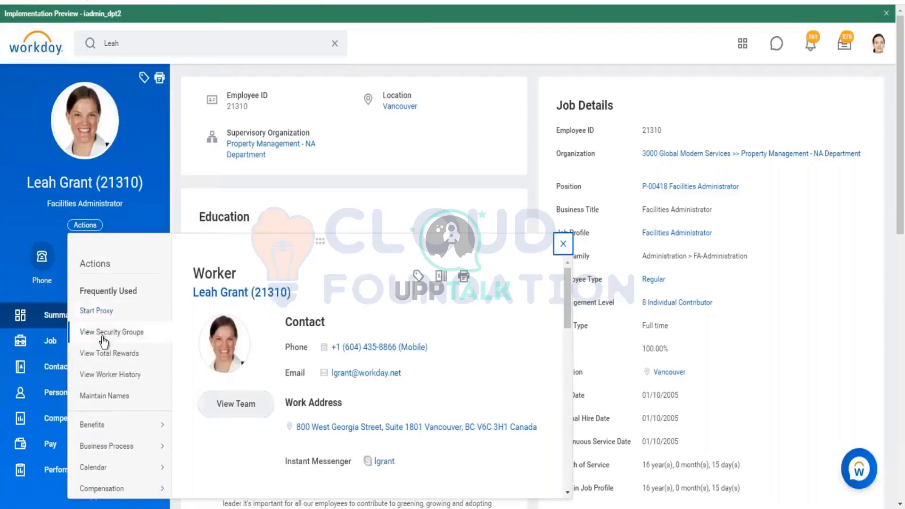
scroll(111, 368, down, 5)
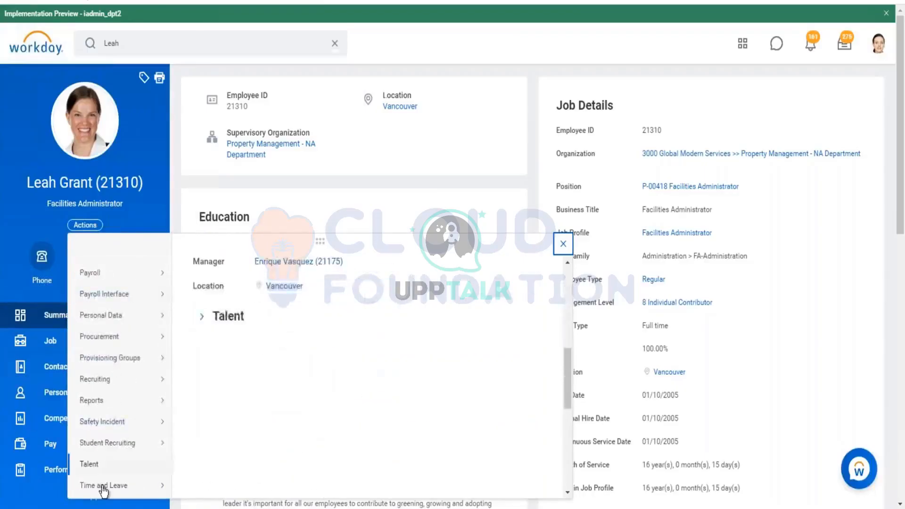
mouse_move(106, 486)
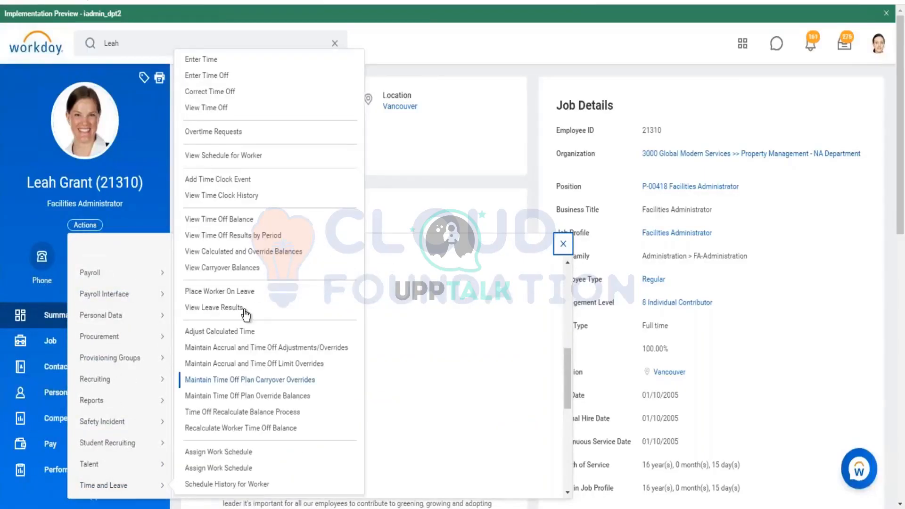
click(278, 239)
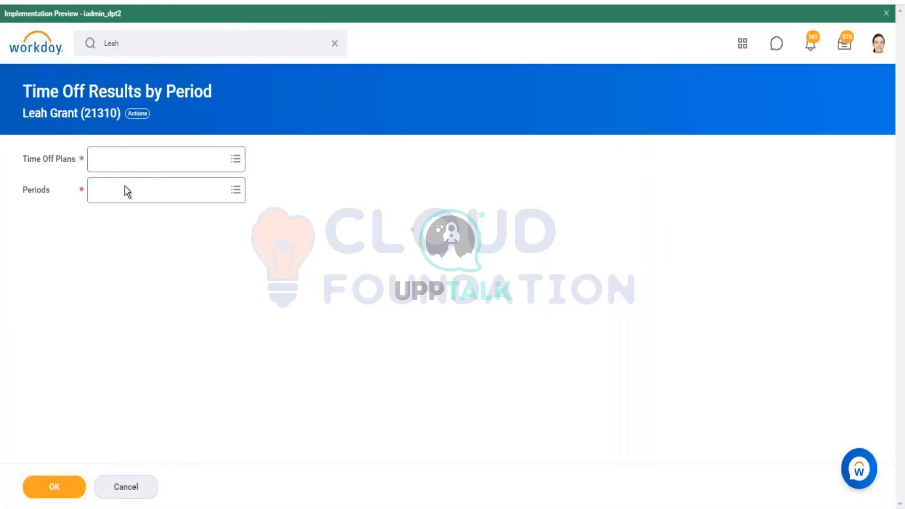
Select the Vacation 1.0 time off plan for the results report.
click(137, 169)
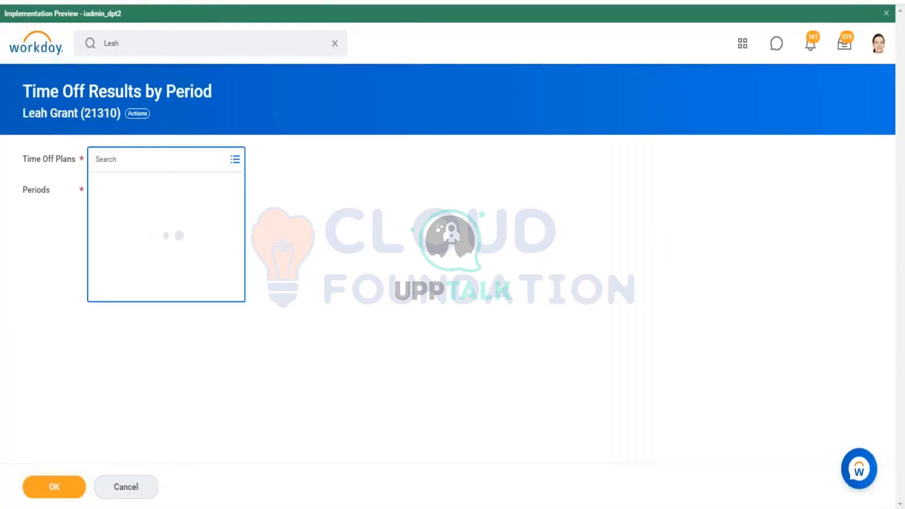
click(143, 204)
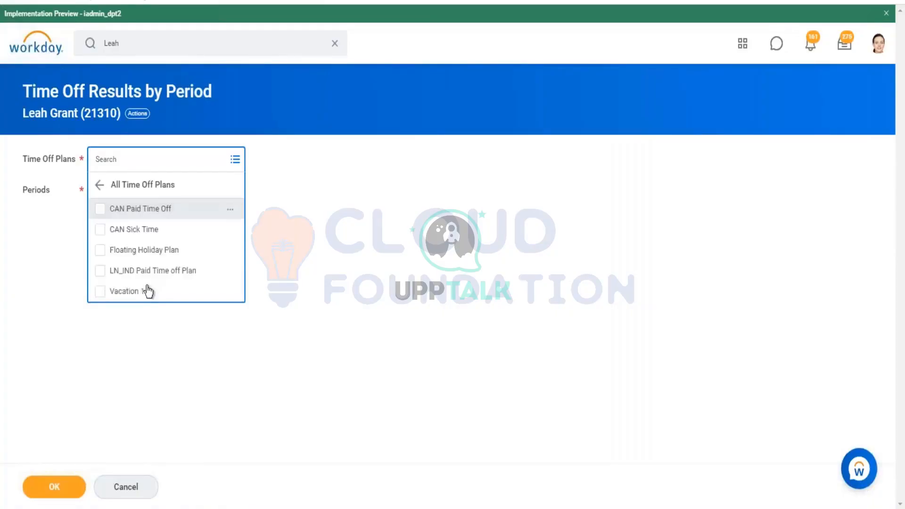
click(130, 291)
click(335, 293)
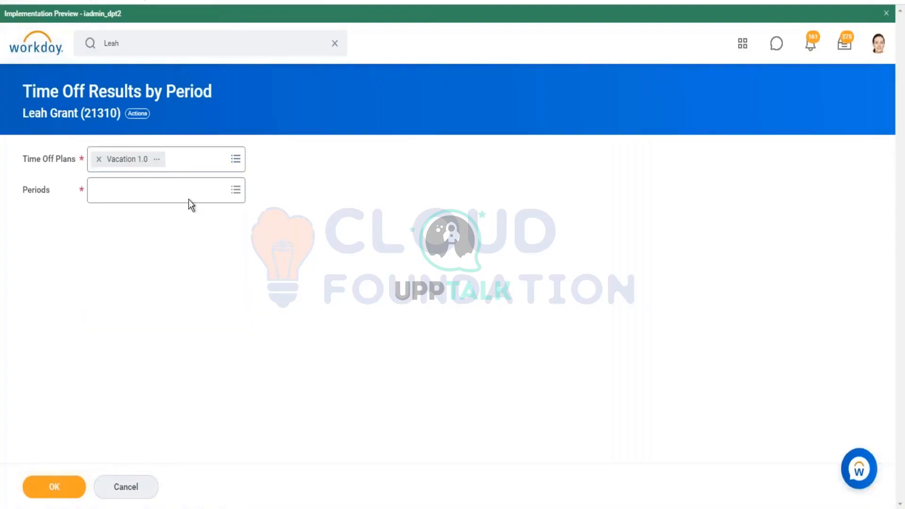
Select all monthly periods of 2020 and run the time off results report.
click(189, 200)
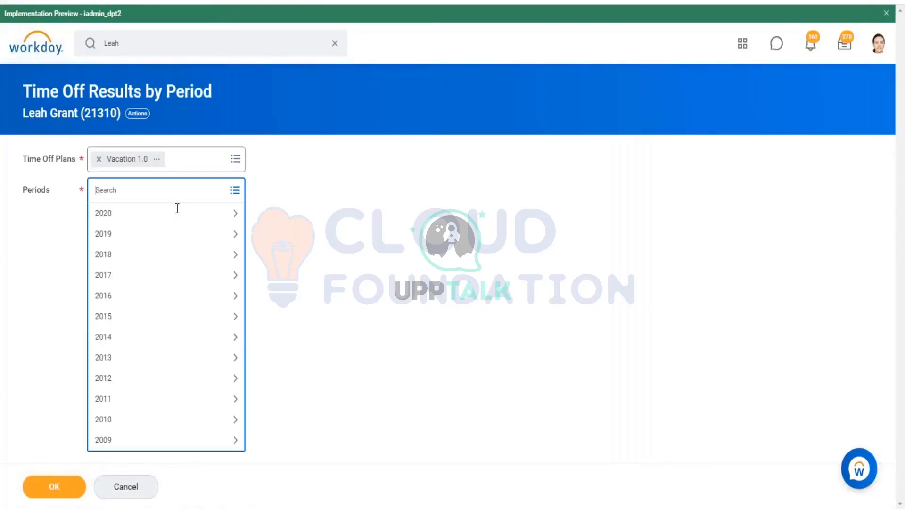
click(157, 222)
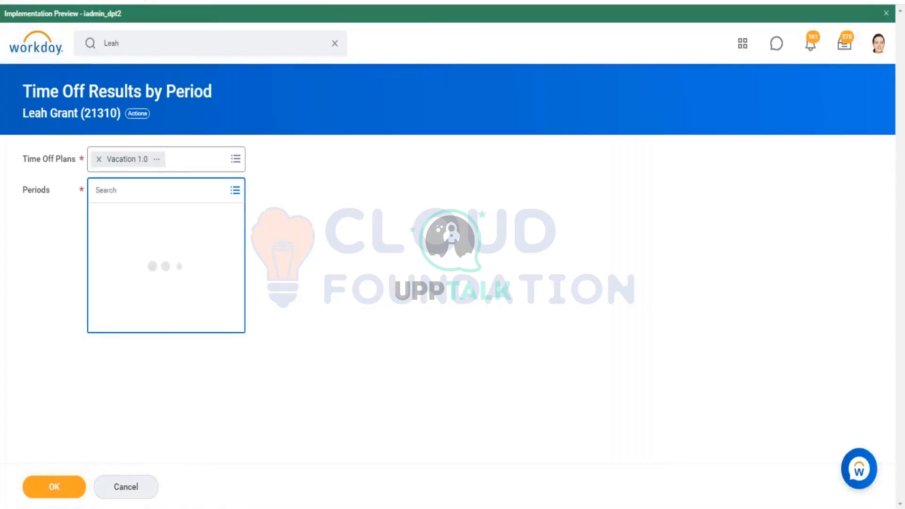
key(ctrl+a)
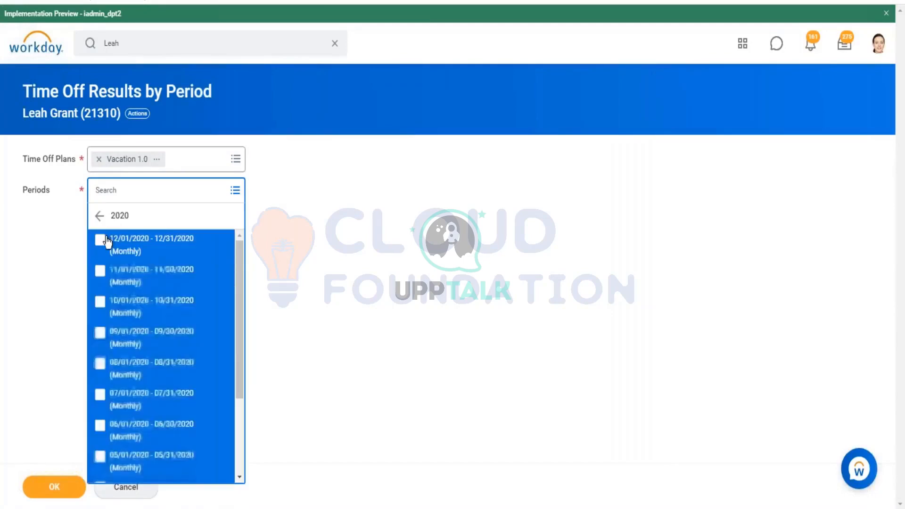
key(Return)
click(384, 288)
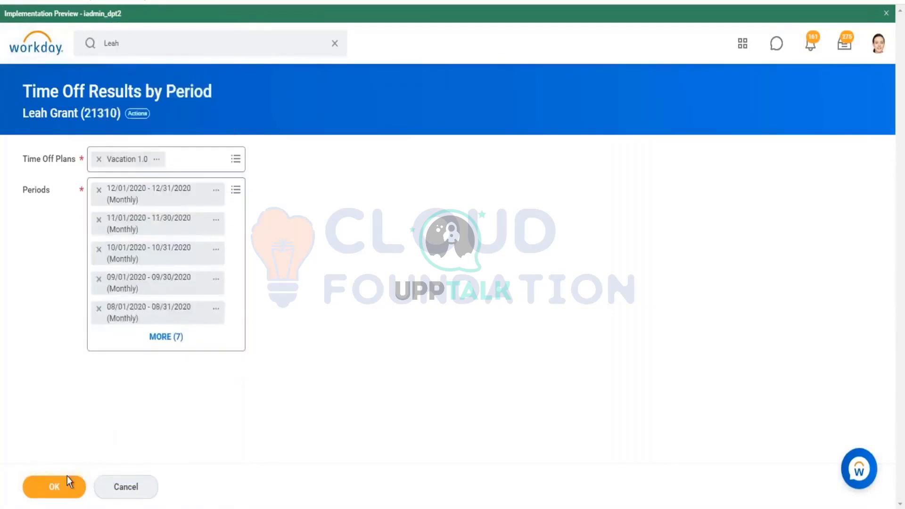
click(67, 481)
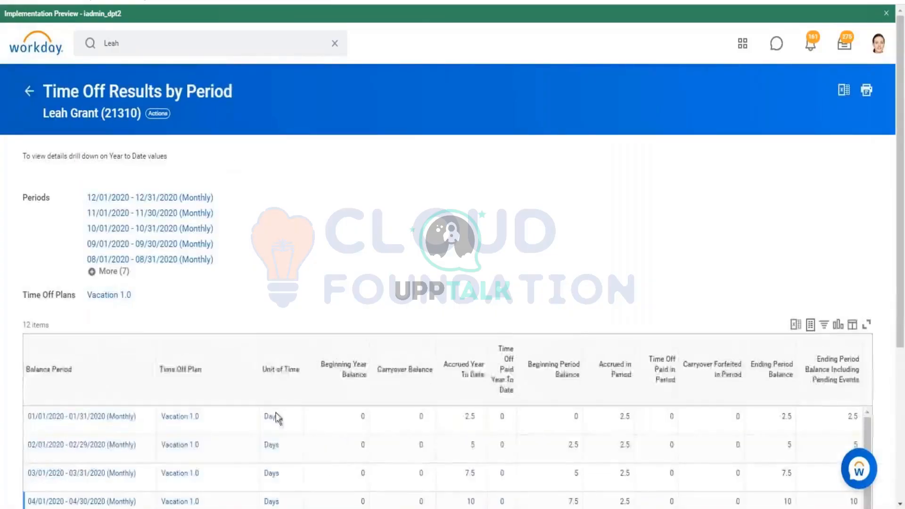
Check the monthly Vacation 1.0 accruals and balances for 2020, and open Enter Time Off for the worker.
scroll(499, 250, down, 3)
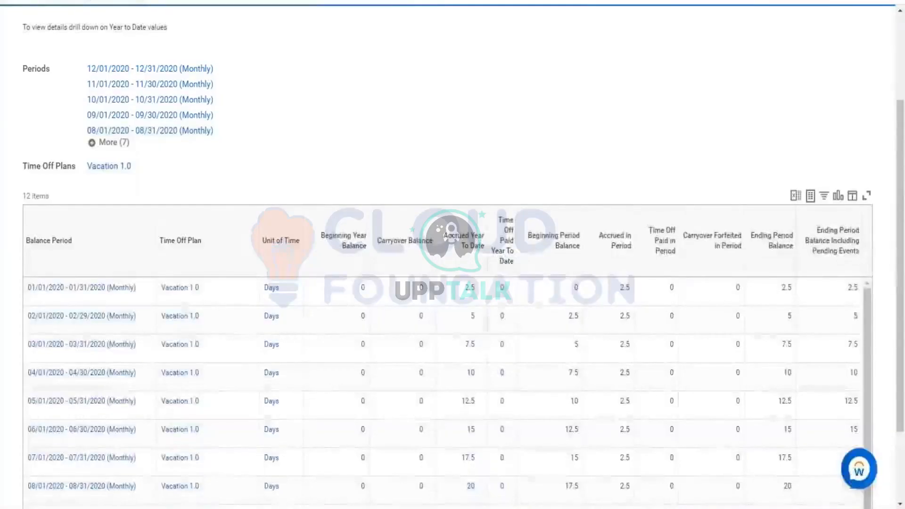
scroll(620, 297, down, 3)
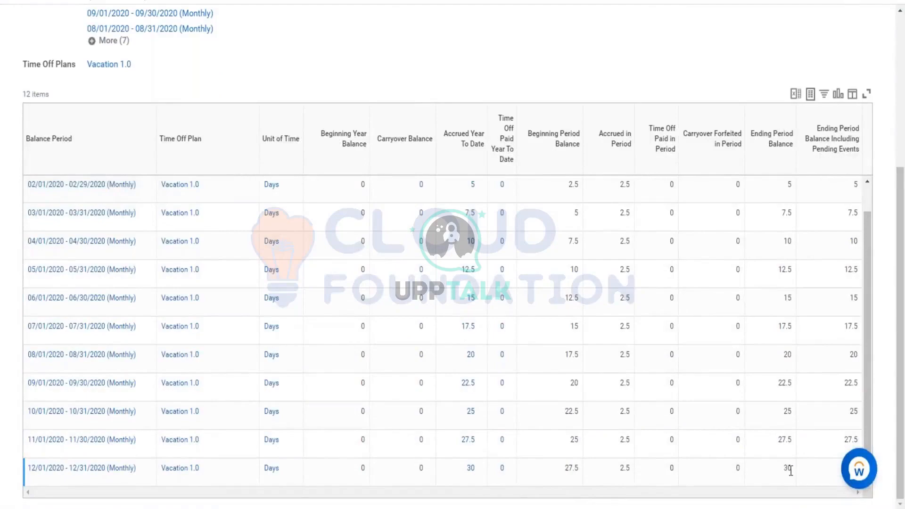
scroll(231, 121, up, 5)
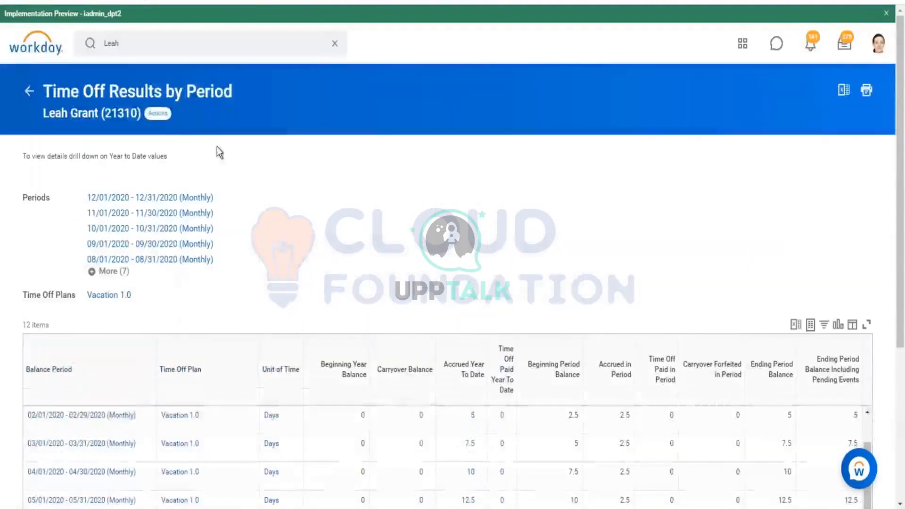
click(157, 116)
scroll(173, 289, down, 5)
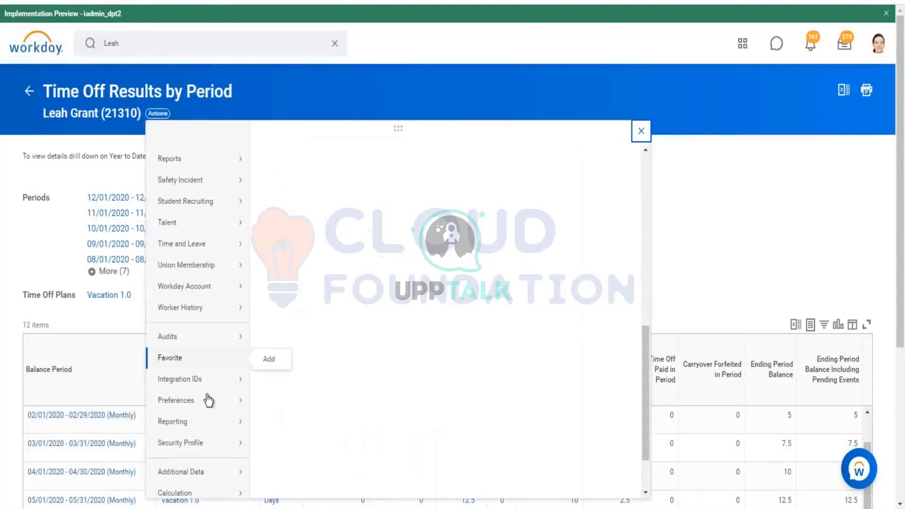
mouse_move(197, 244)
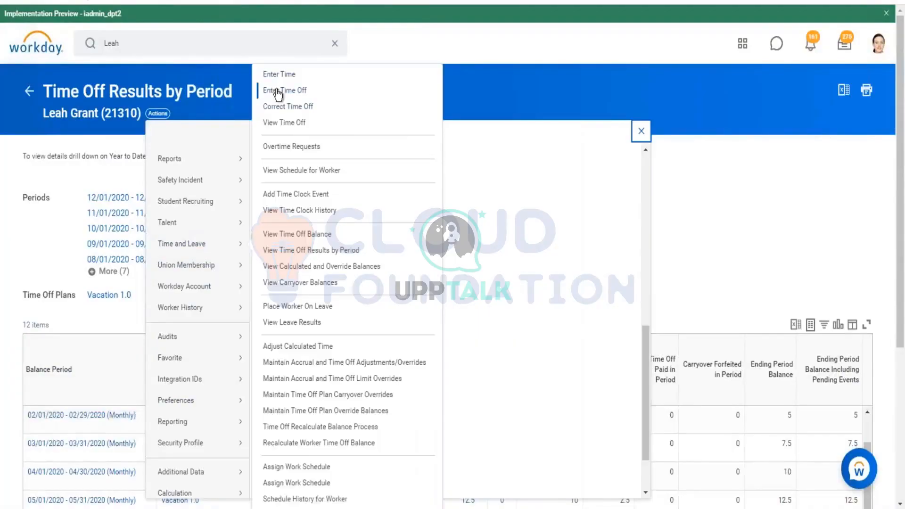
click(273, 90)
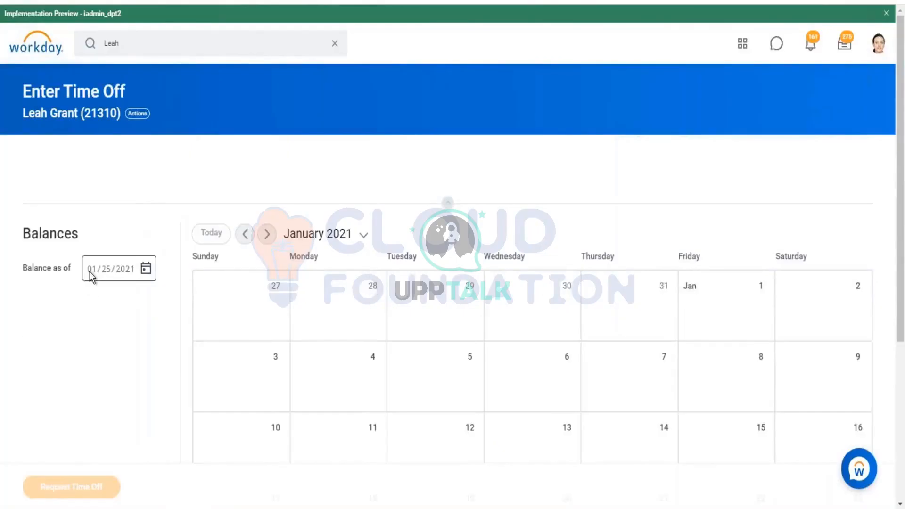
Start a one-day time off request for Monday, December 28, 2020, with Vaca as the type.
click(373, 290)
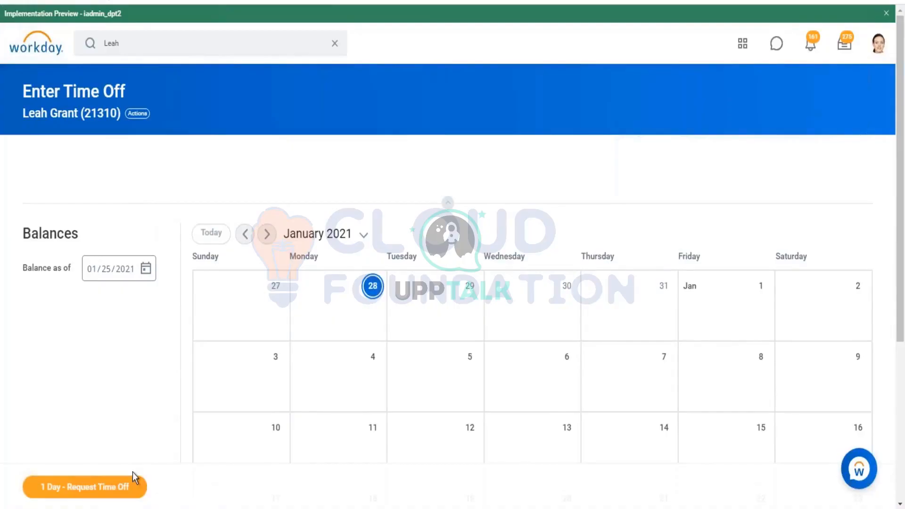
key(Tab)
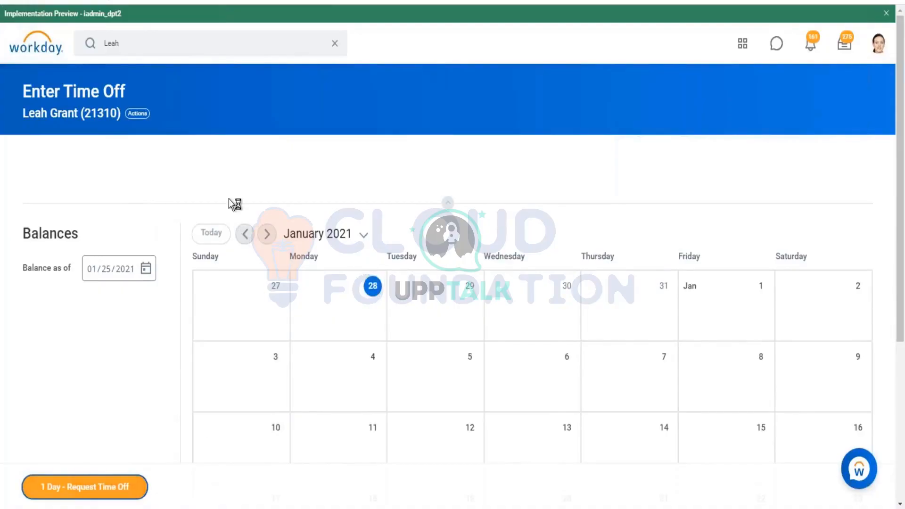
key(Return)
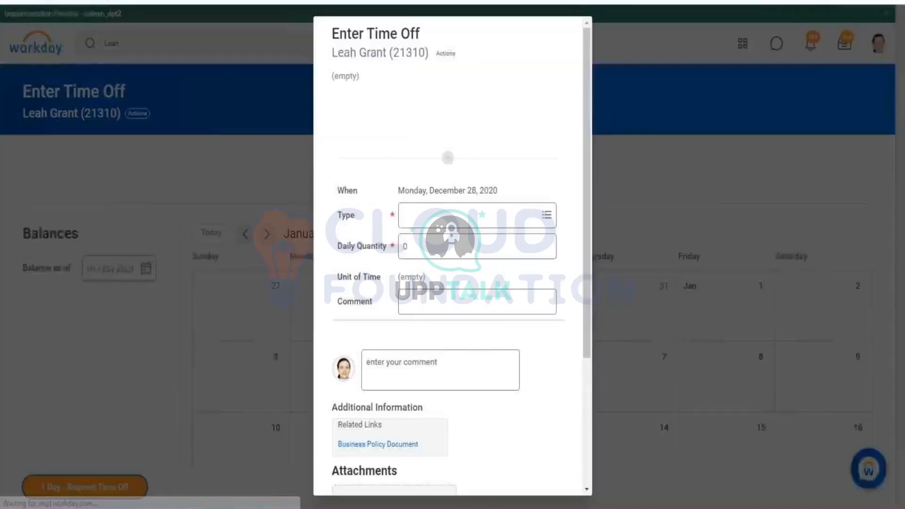
click(499, 209)
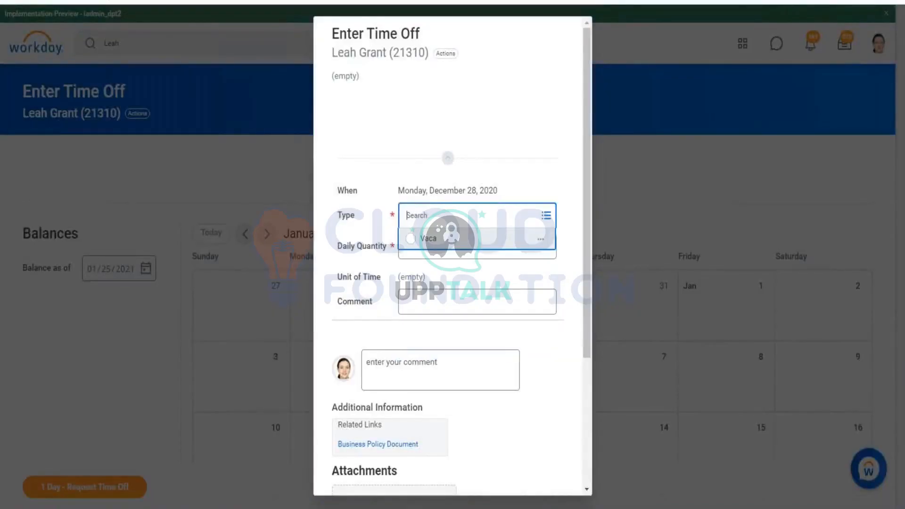
click(427, 239)
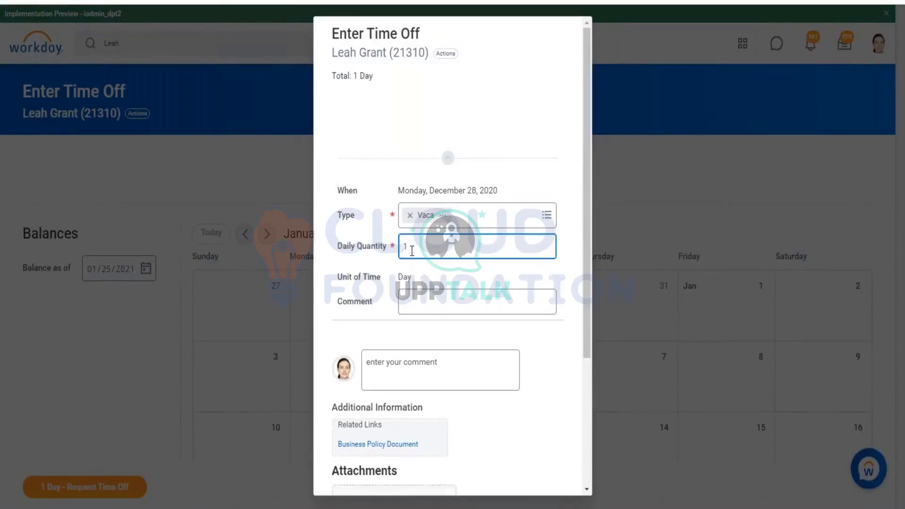
Try a daily quantity of 1.25 days in the request to test the time off validations.
text(.5)
text(5)
click(429, 274)
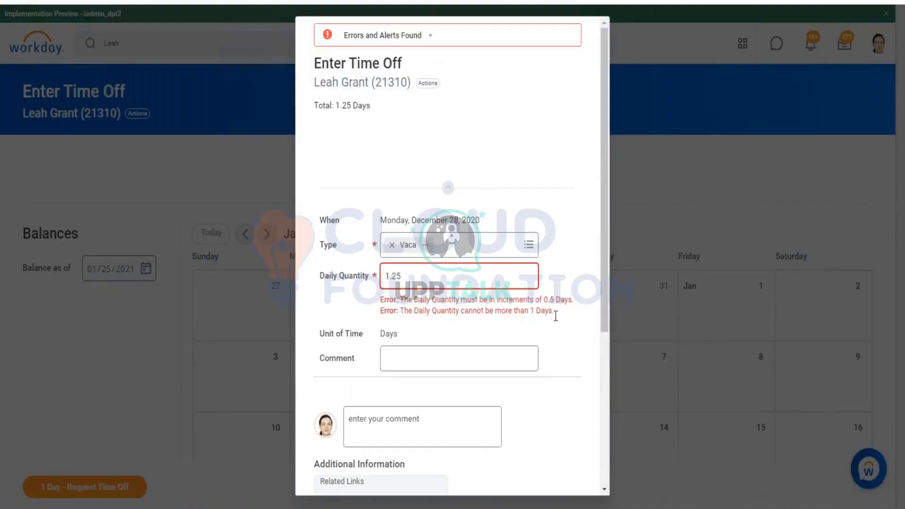
Try a daily quantity of 2 days to test the daily maximum validation.
click(407, 277)
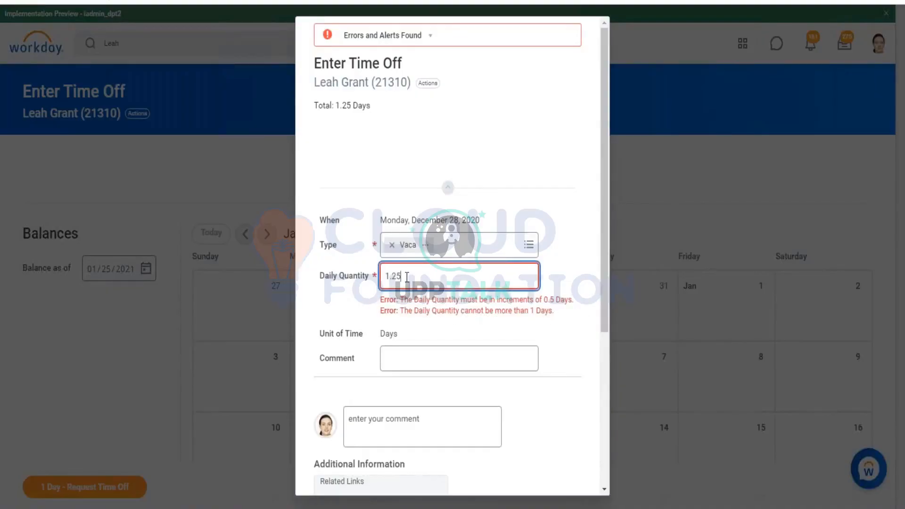
key(BackSpace)
key(BackSpace)
key(BackSpace)
key(BackSpace)
text(2)
click(503, 354)
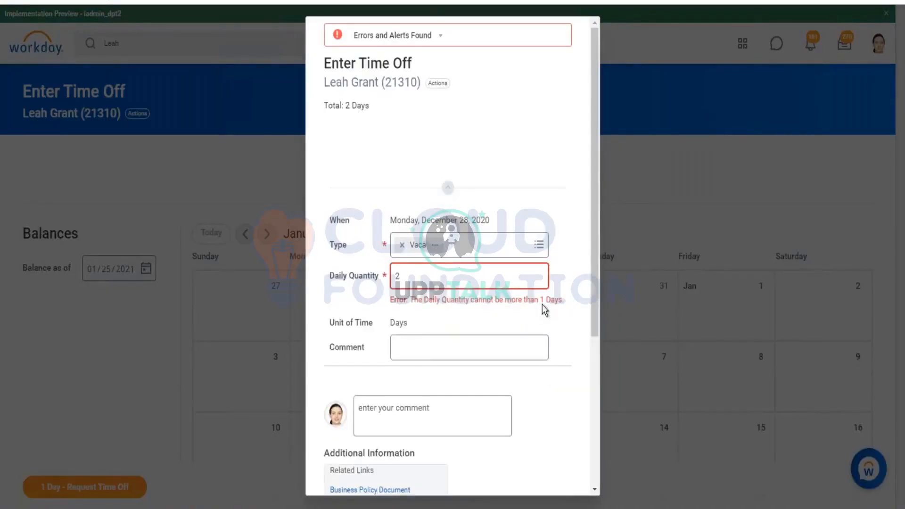
Set the request's daily quantity to 0.5 and submit the time off.
click(417, 278)
key(BackSpace)
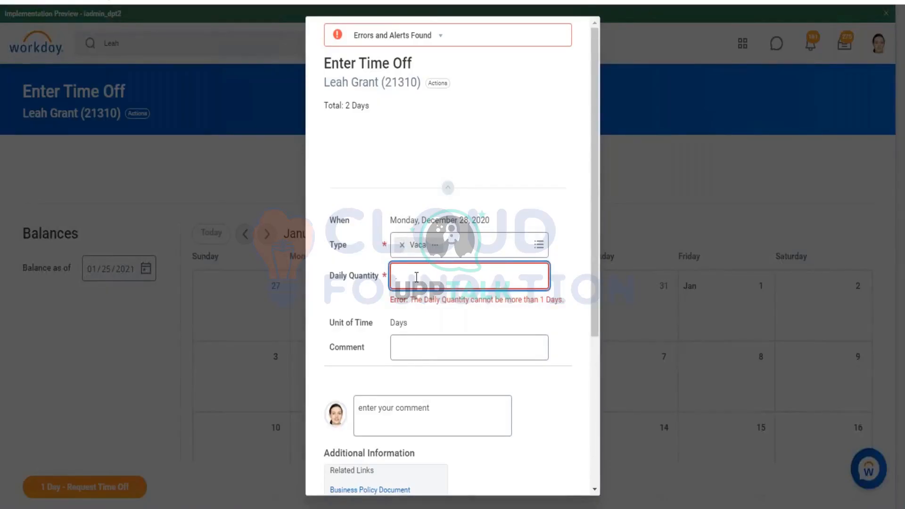
text(0.5)
click(431, 328)
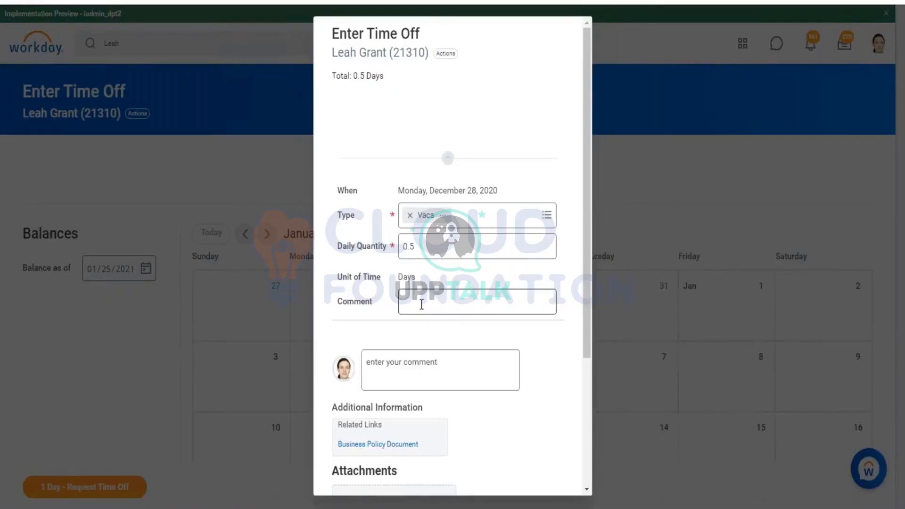
scroll(406, 367, down, 4)
click(373, 476)
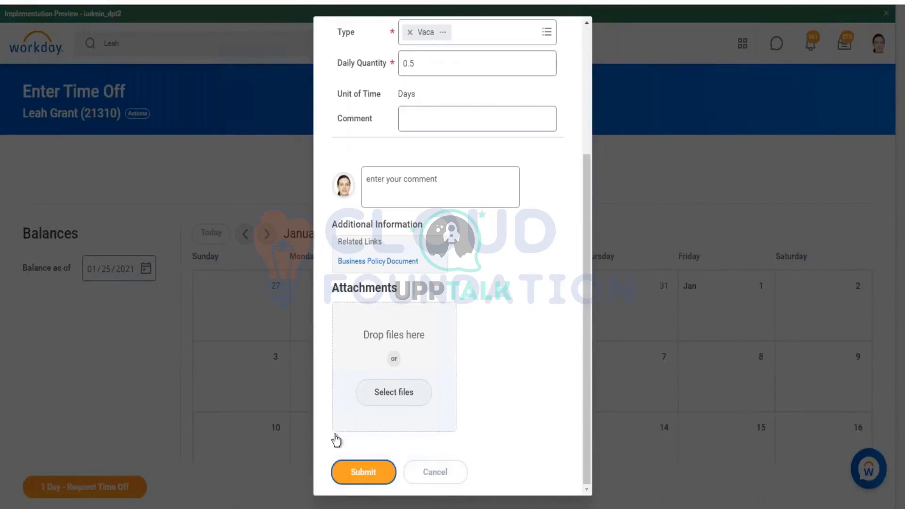
click(354, 472)
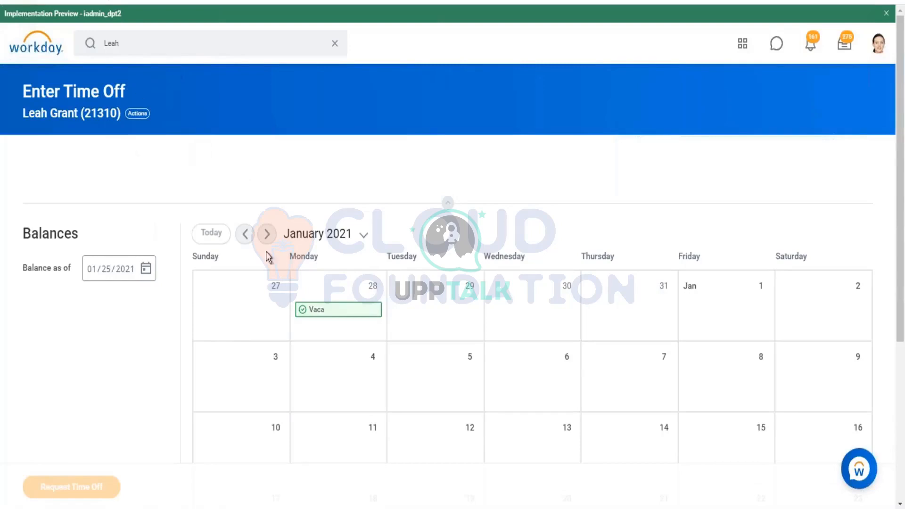
Open the December 28 Vaca entry and view the usage of its RP Vacation Time off 1.0 definition.
click(334, 309)
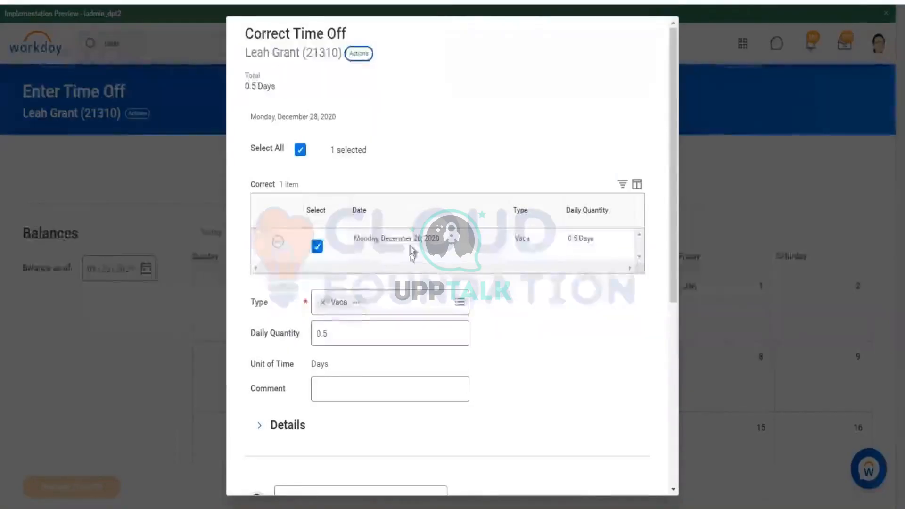
click(356, 302)
click(385, 314)
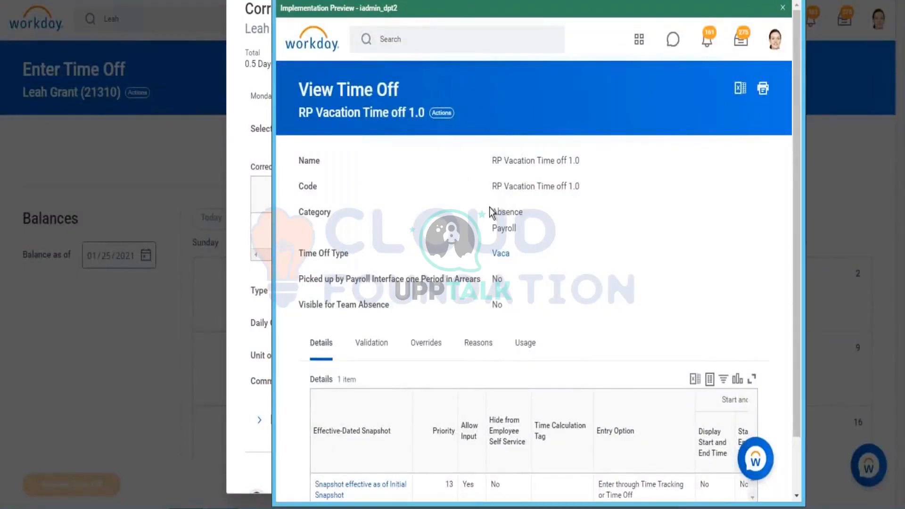
scroll(490, 211, down, 2)
click(525, 279)
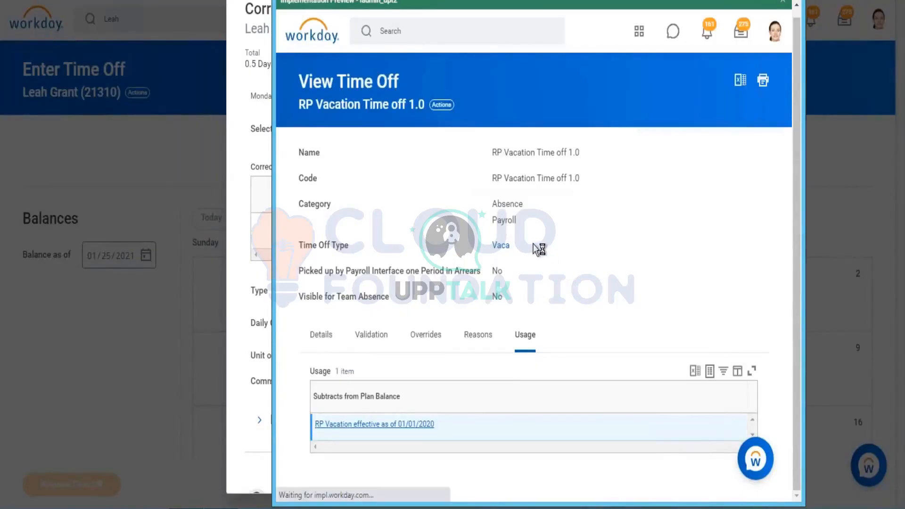
Open the RP Accrual attached to the RP Vacation plan for editing.
scroll(539, 249, down, 3)
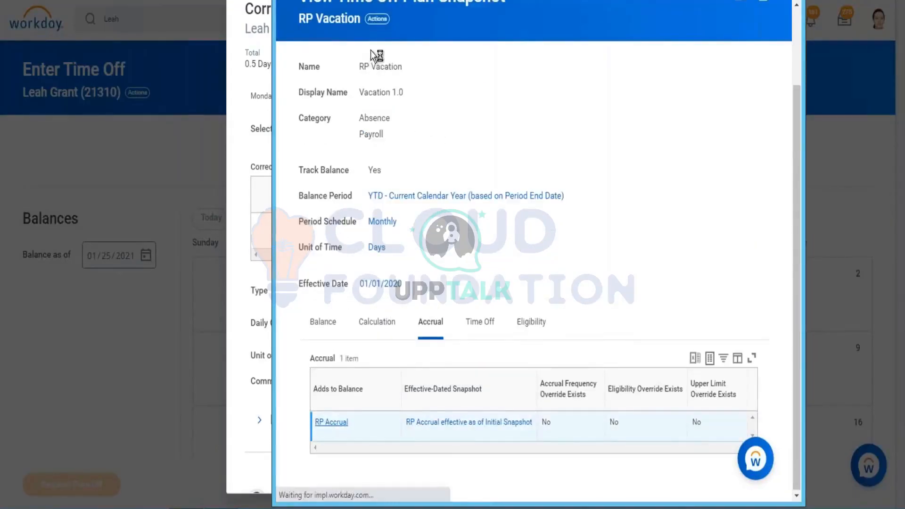
click(381, 118)
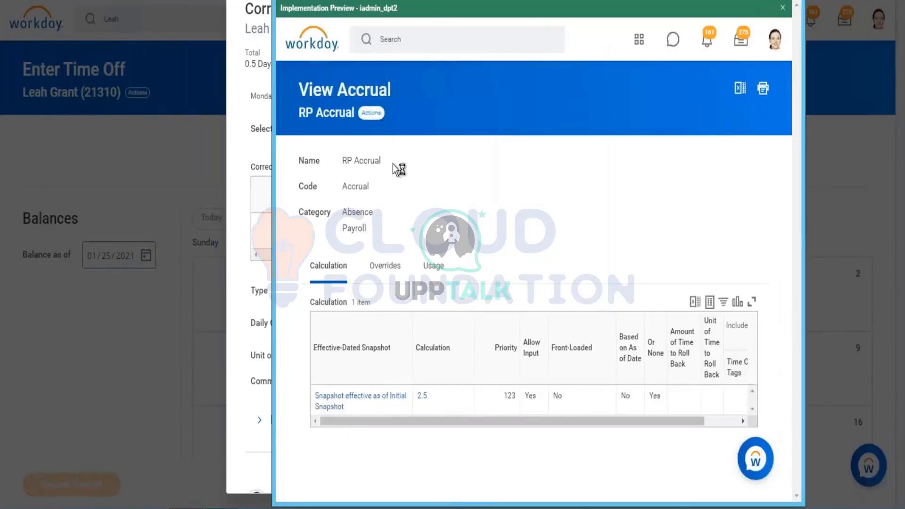
mouse_move(404, 178)
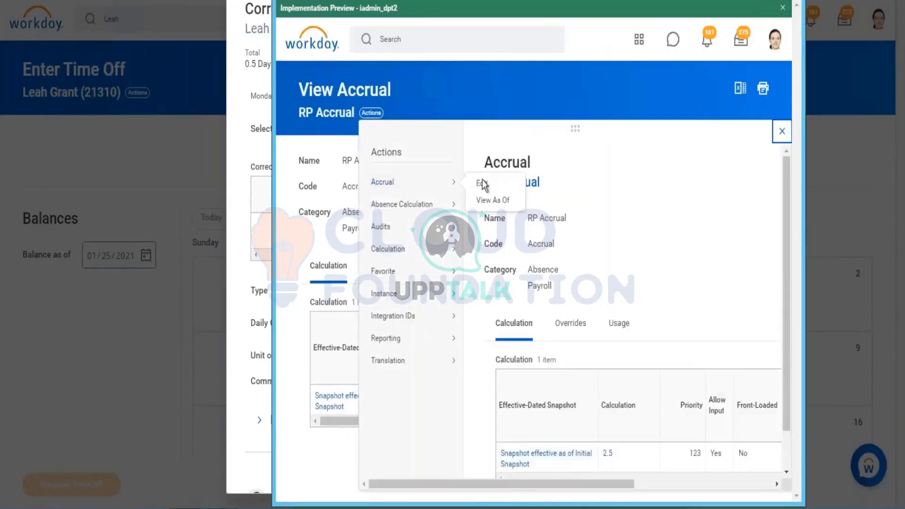
click(532, 203)
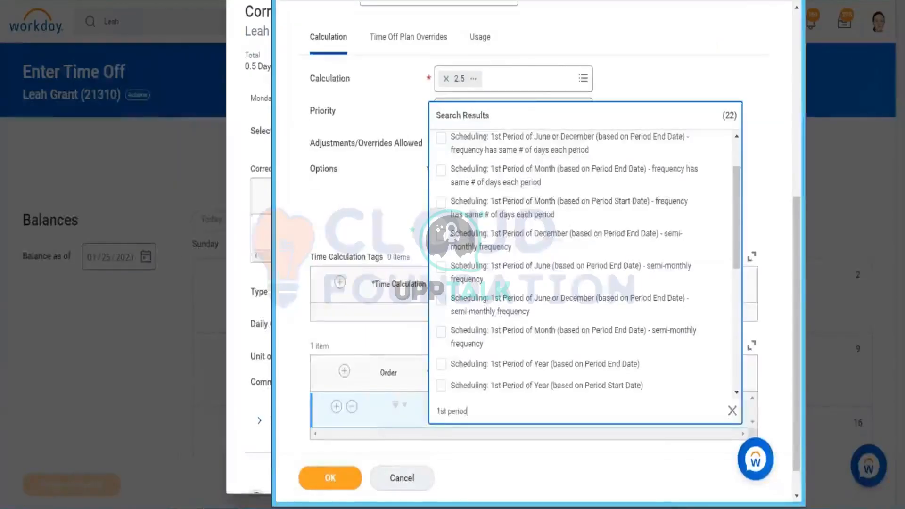
Try to find a January scheduling calculation by searching for "1st period jan" and "Janurary".
text(jan)
key(Return)
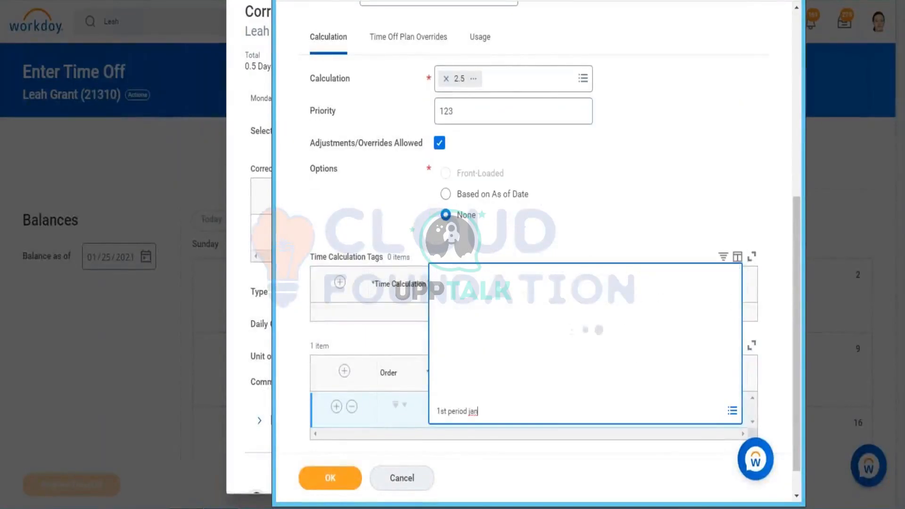
text(Januras)
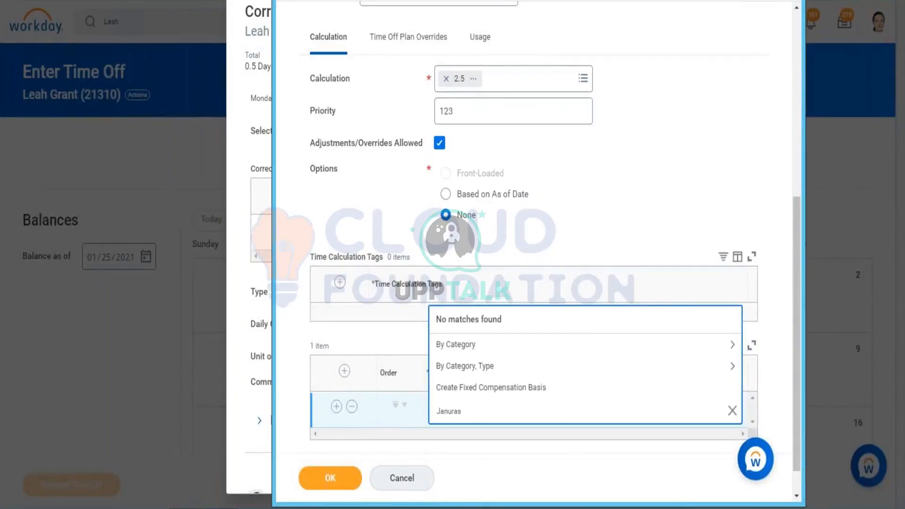
key(BackSpace)
key(Return)
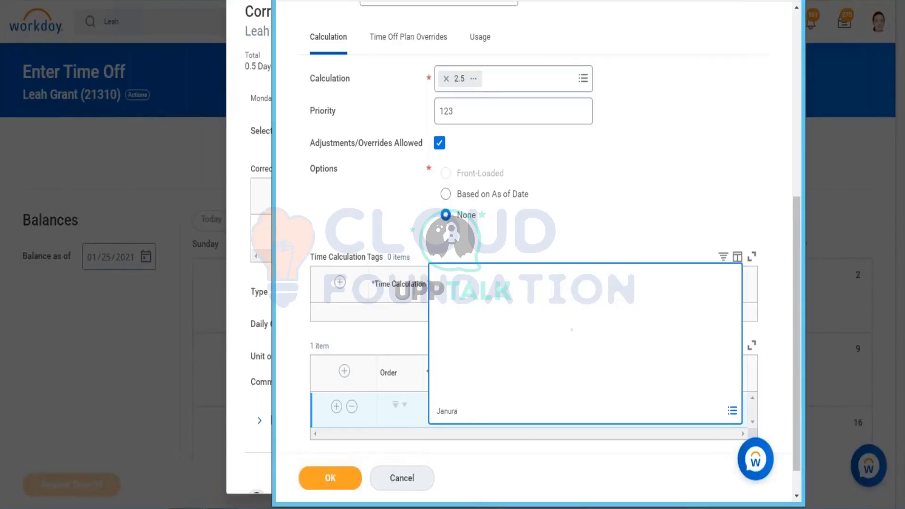
text(Janurary)
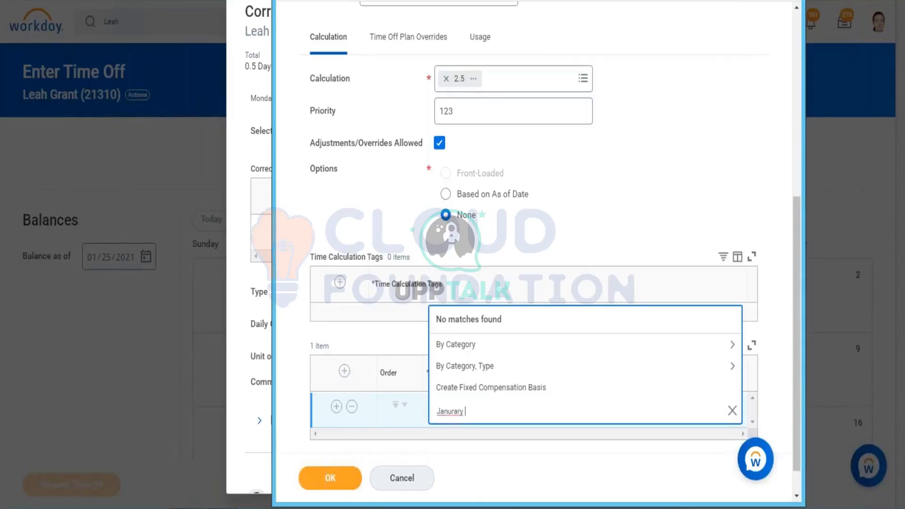
key(Return)
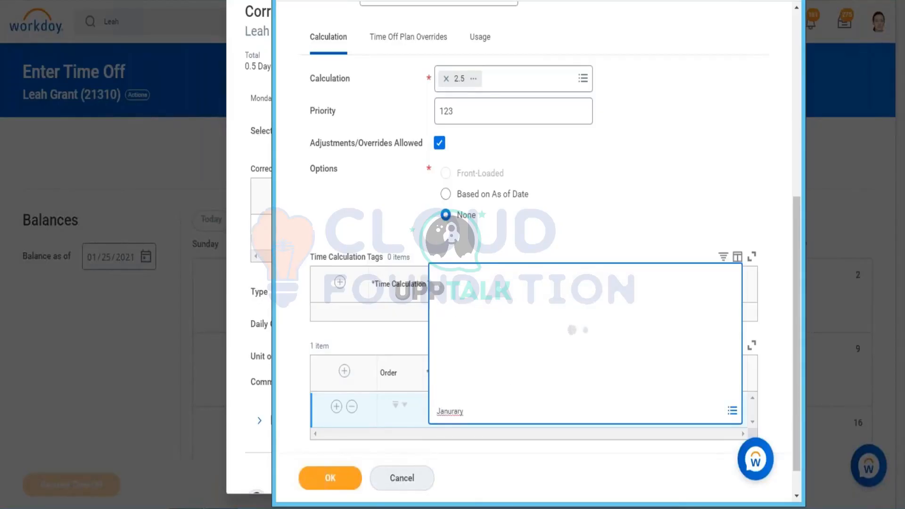
key(BackSpace)
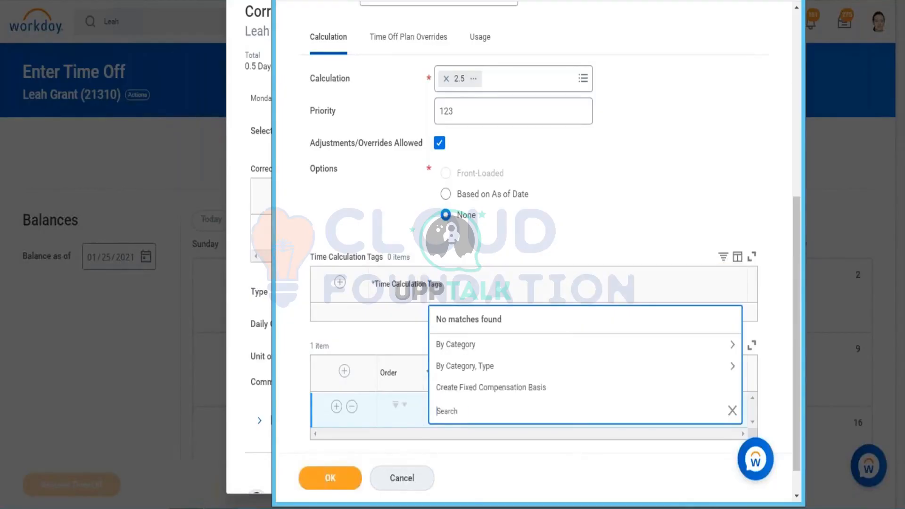
Search for "Jan", select Scheduling: Period End Date Month = 01 (January) for the row below Time Calculation Tags, and review its definition.
text(Jan)
key(Return)
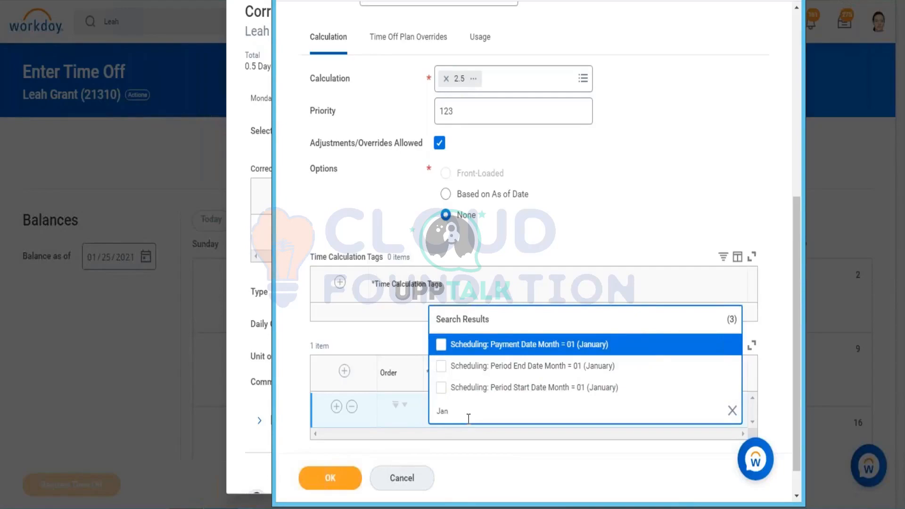
click(547, 373)
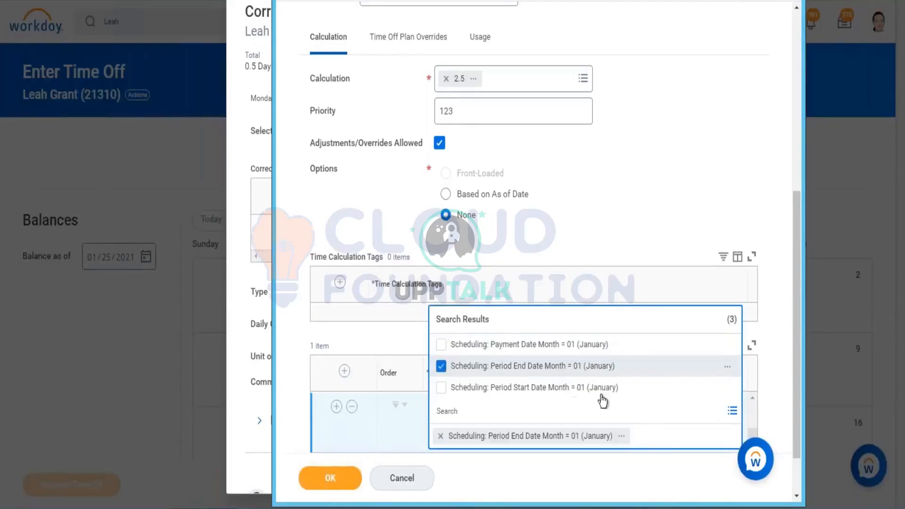
click(621, 436)
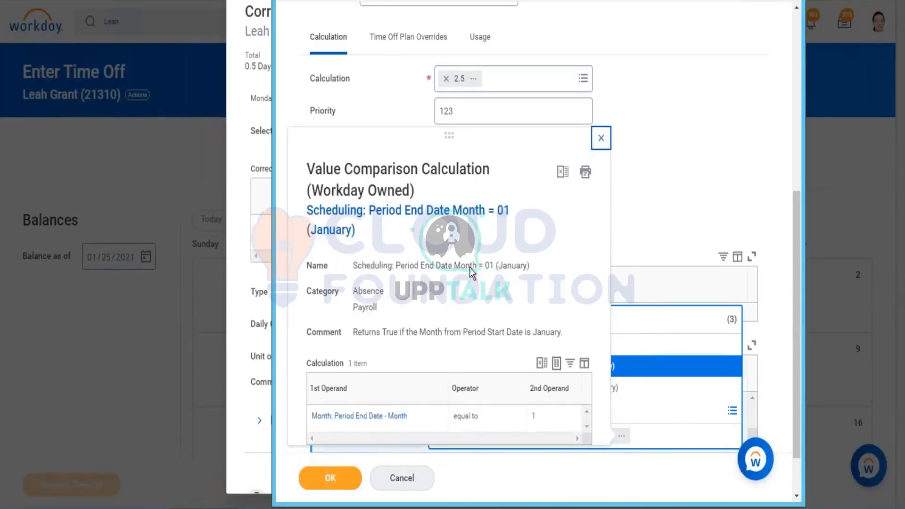
scroll(478, 260, down, 2)
click(721, 182)
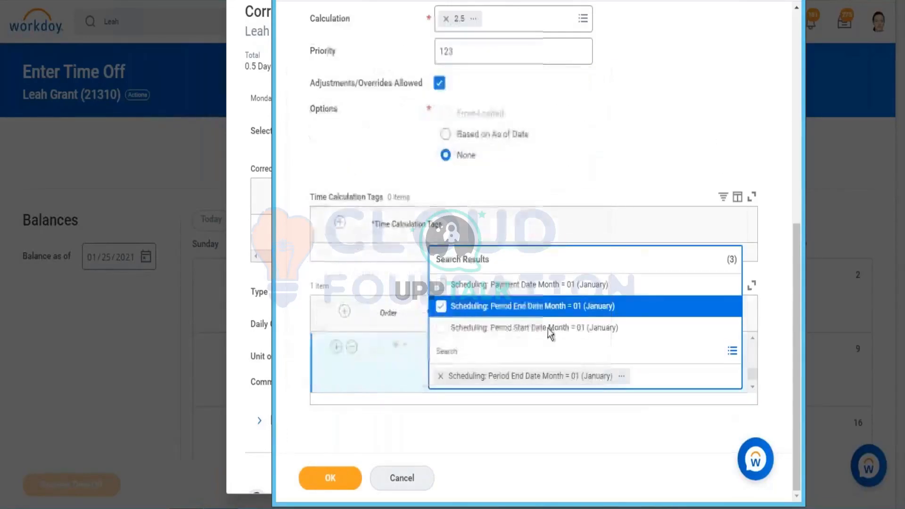
Leave the RP Accrual editor and close the Correct Time Off dialog for the December 28 Vaca entry.
click(669, 103)
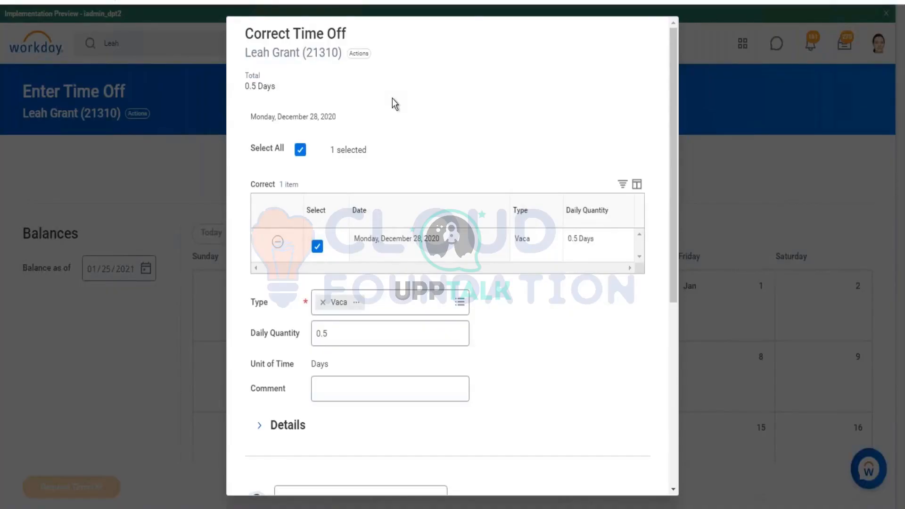
scroll(372, 292, down, 7)
click(349, 473)
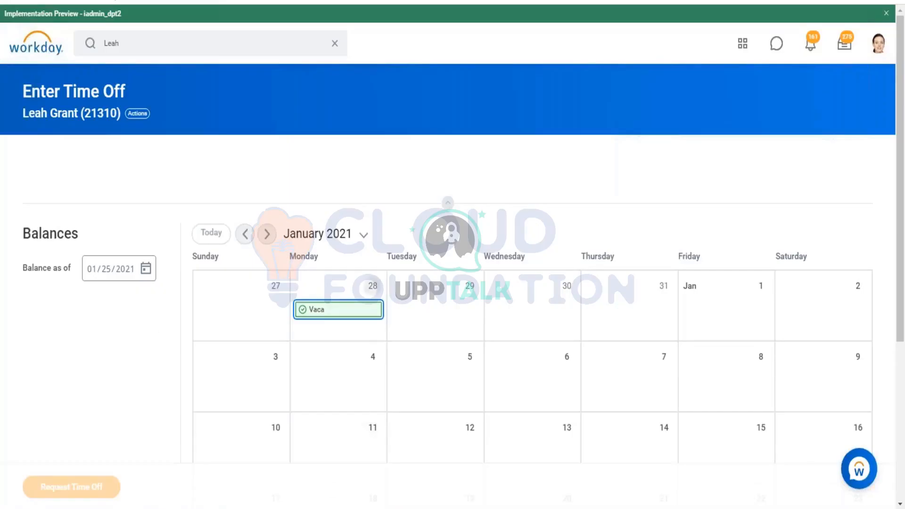
Find the View Time Off Plan task and open the AUS Annual Leave plan.
click(201, 47)
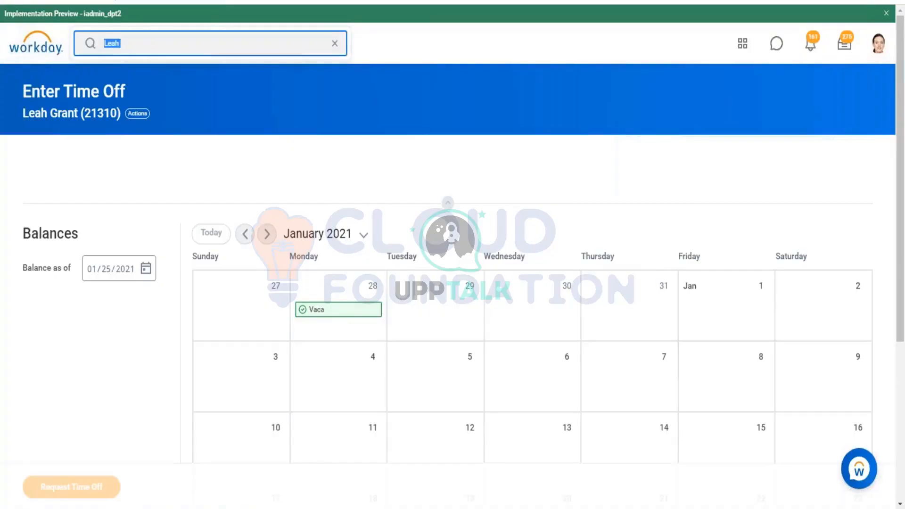
text(view time of)
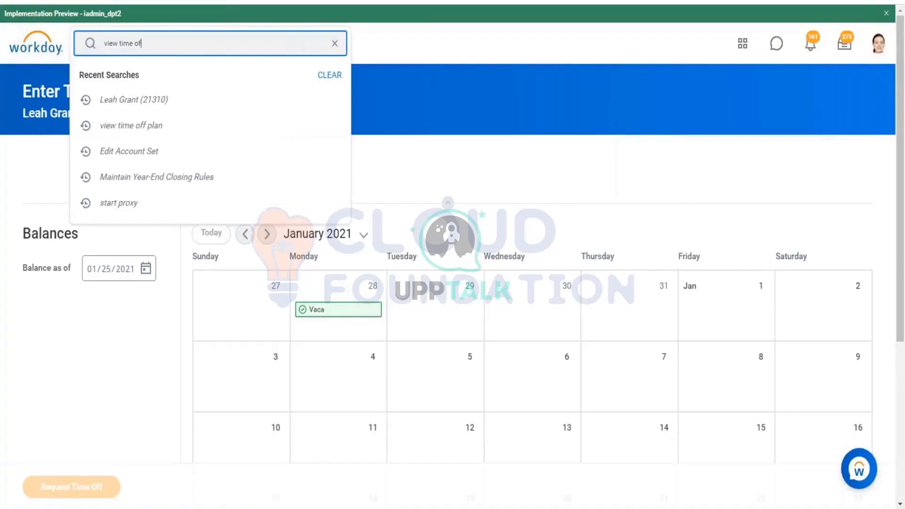
text(f plan)
key(Return)
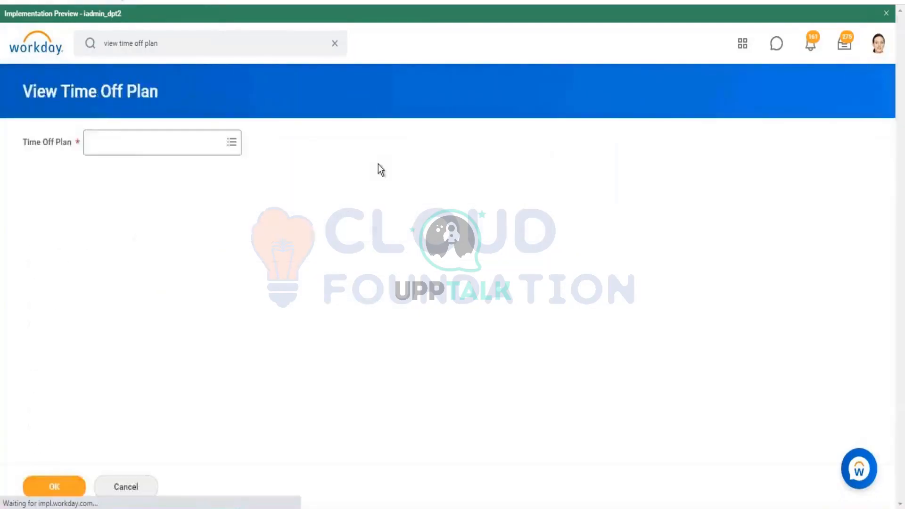
click(202, 144)
click(226, 165)
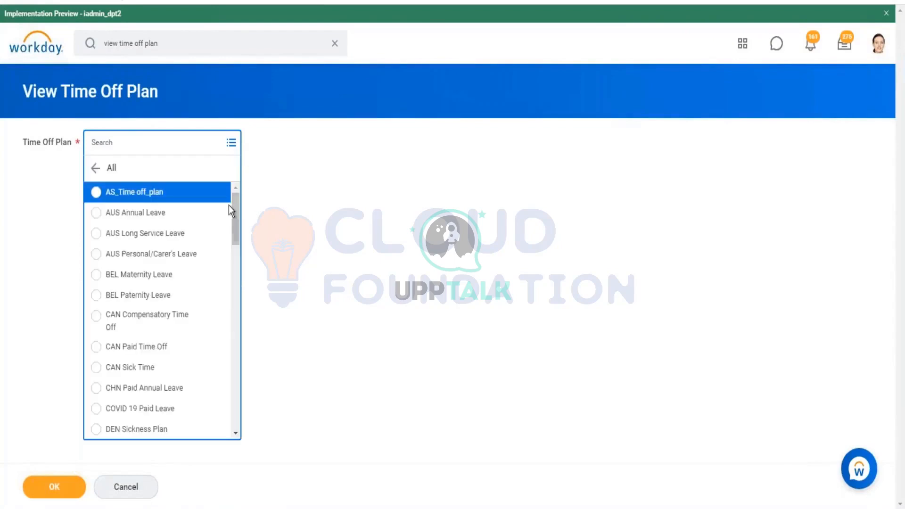
click(176, 217)
click(55, 487)
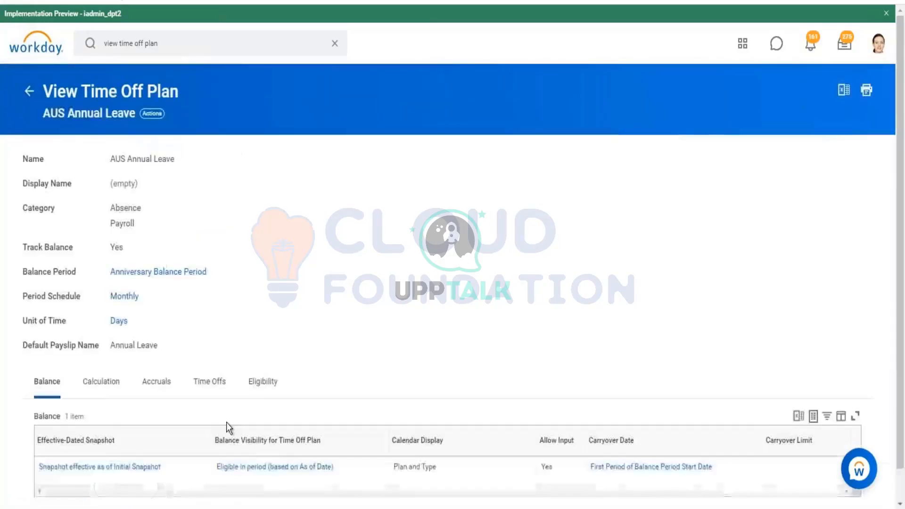
Review the AUS Annual Leave plan's calculation, time offs and accruals, and open its AUS Leave Accrual.
click(89, 388)
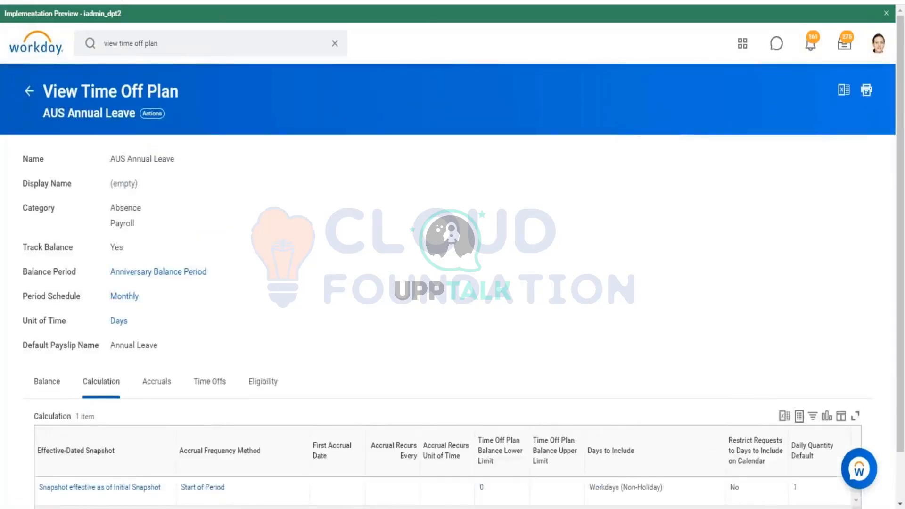
scroll(219, 318, down, 1)
click(175, 329)
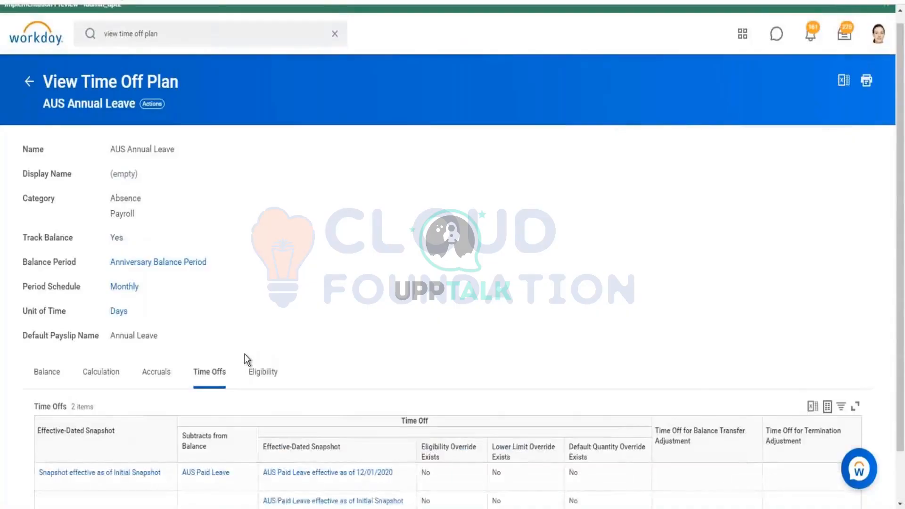
scroll(245, 353, down, 1)
click(165, 324)
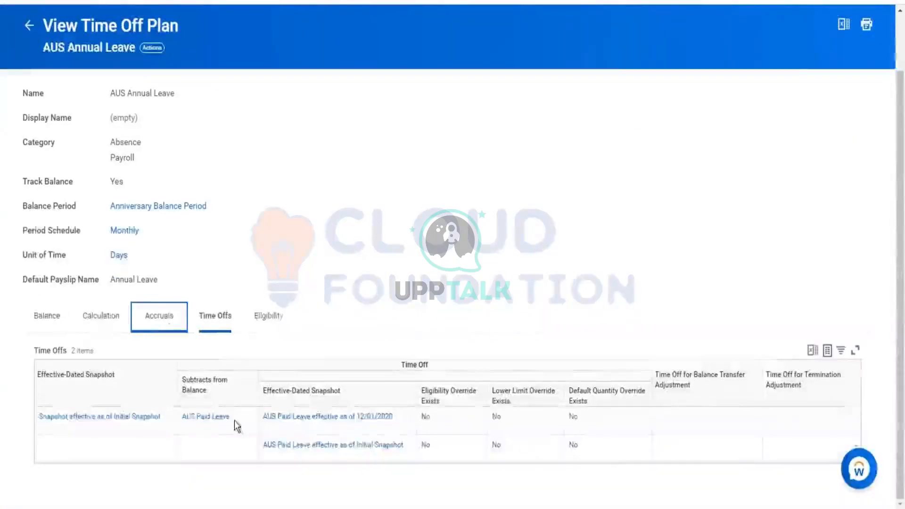
click(245, 436)
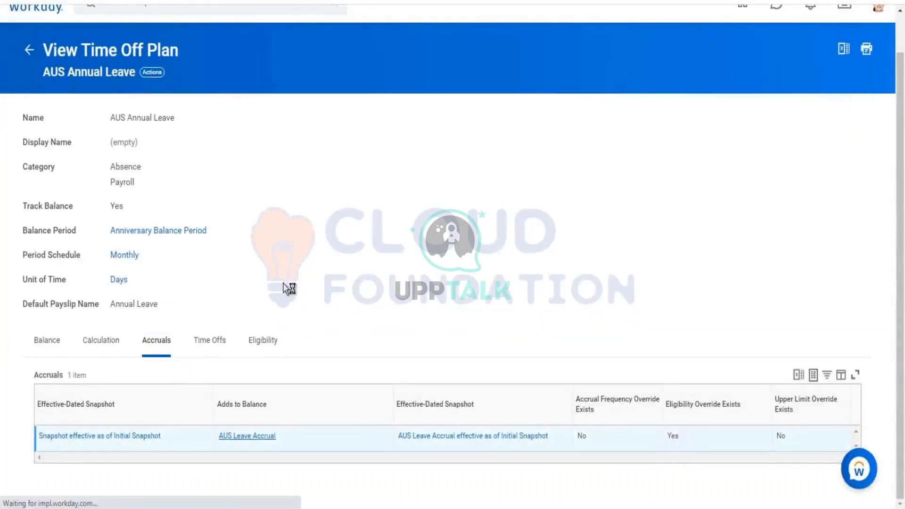